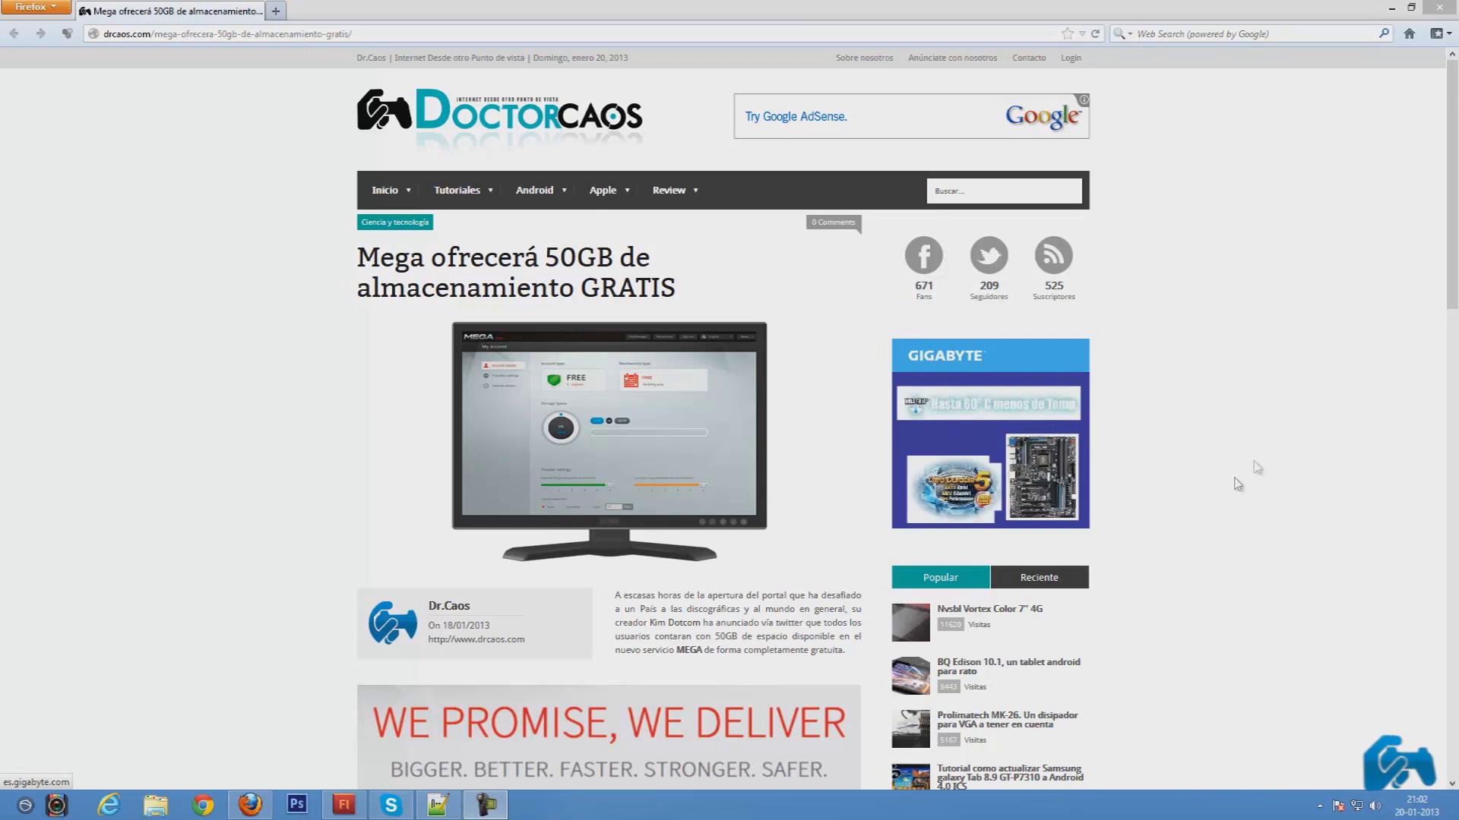
Step: Confirm the GIGABYTE banner is a Flash movie, then visit its website in a new tab and close it
right_click(949, 448)
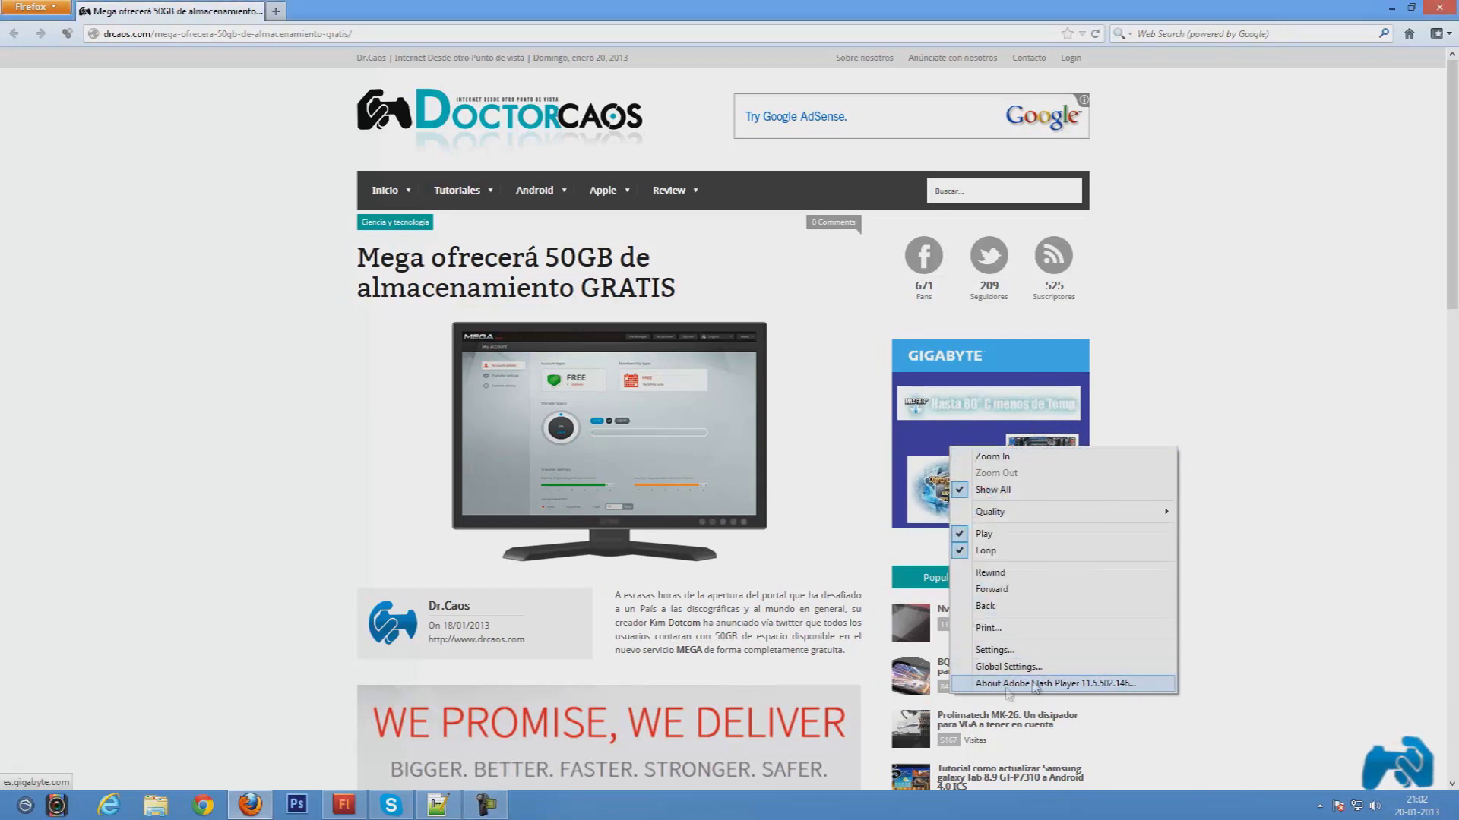
left_click(1201, 404)
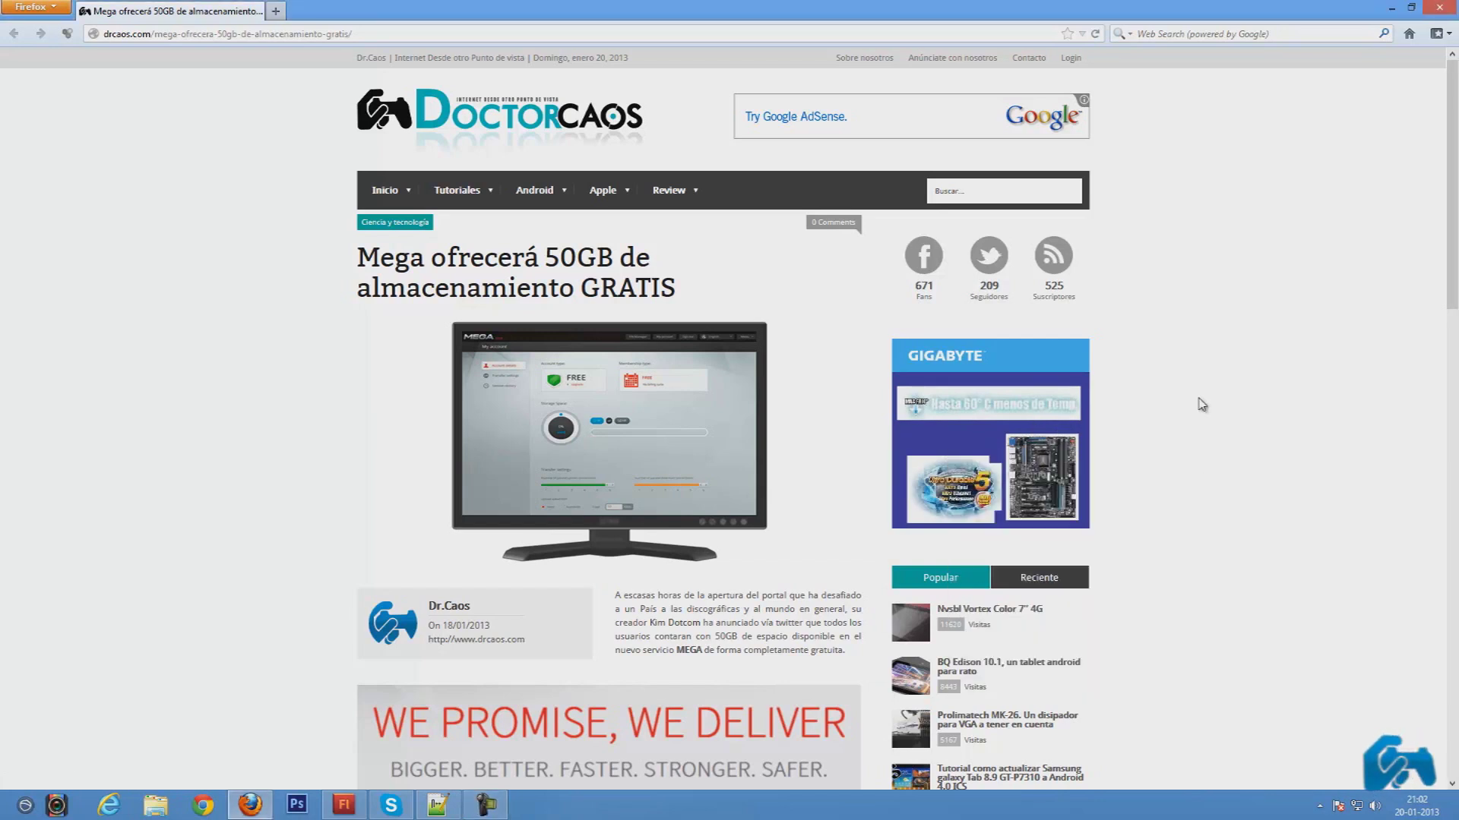
left_click(1000, 407)
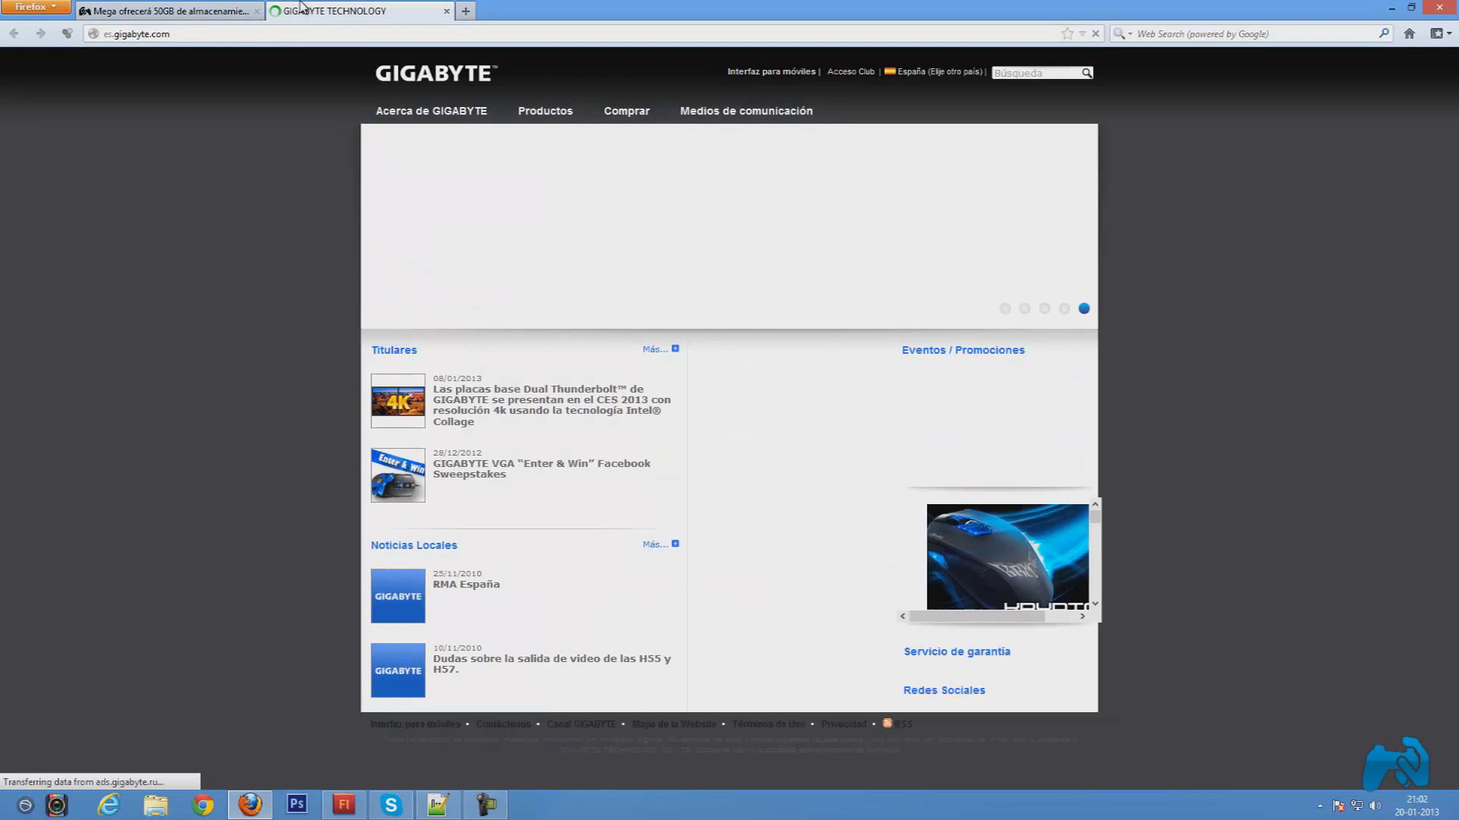
middle_click(302, 7)
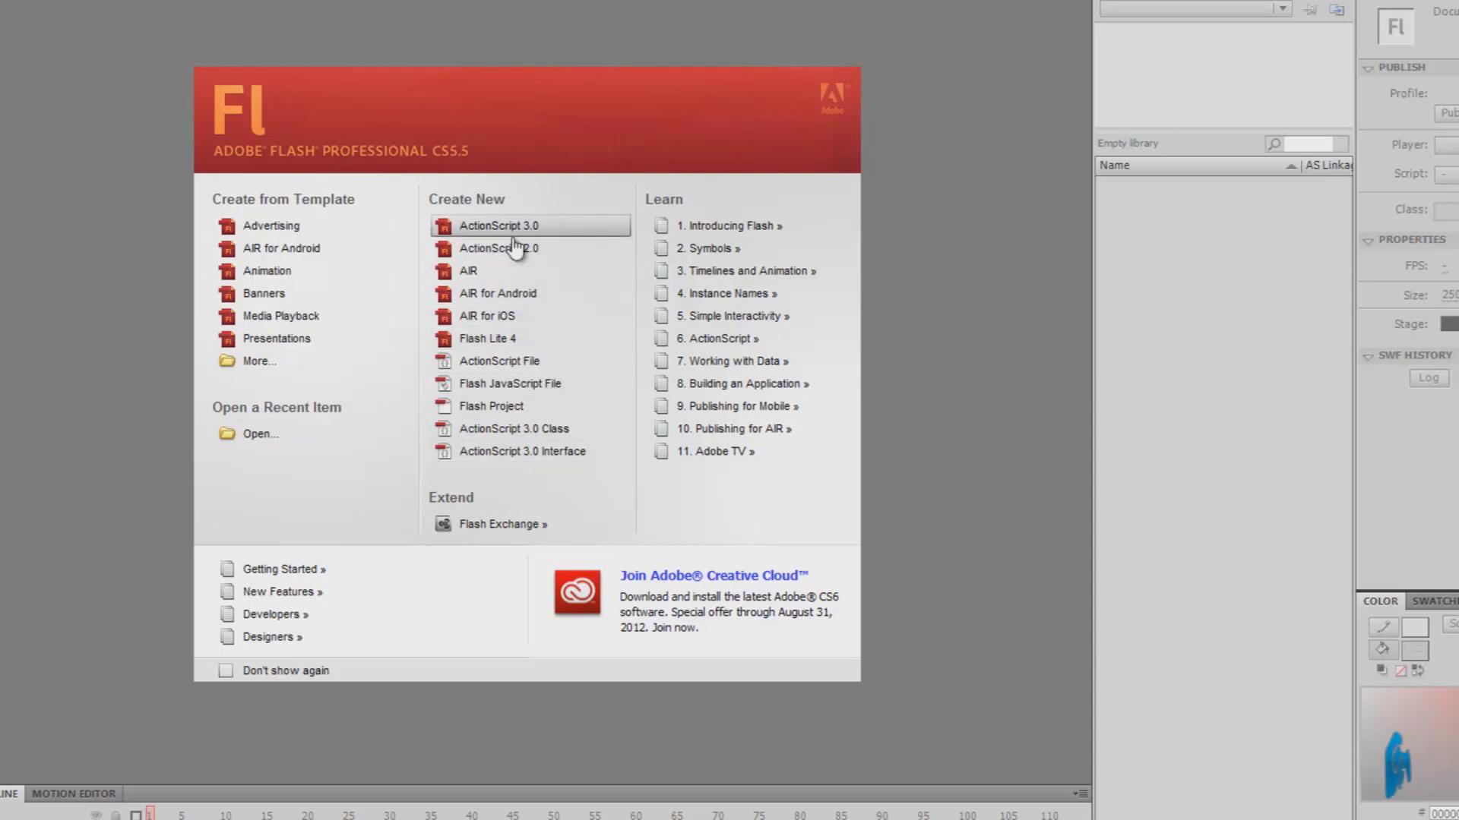
Step: Start a new ActionScript 3.0 document sized 250 × 250 px with a black stage
left_click(576, 230)
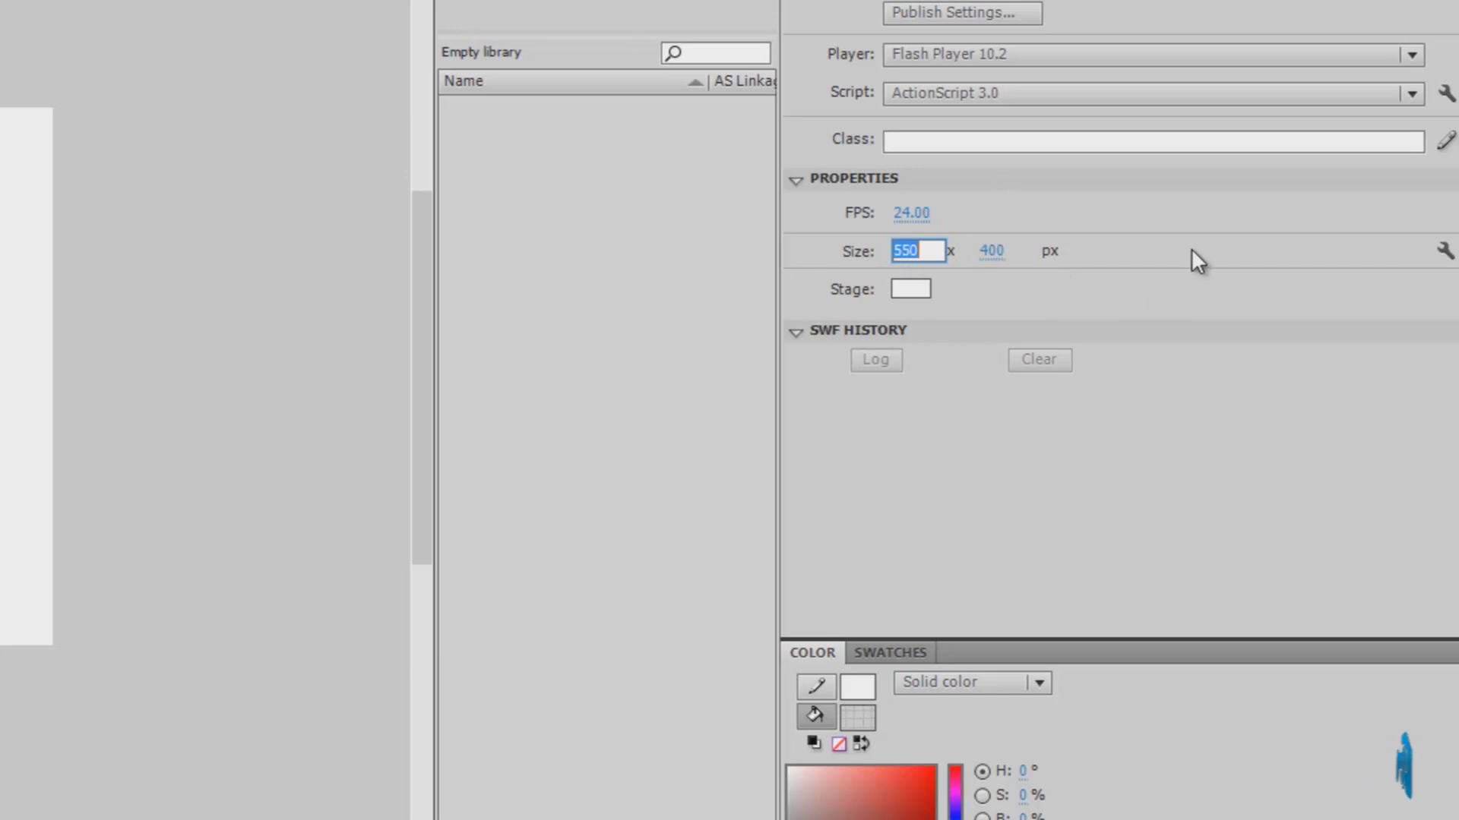
type("250")
left_click(991, 251)
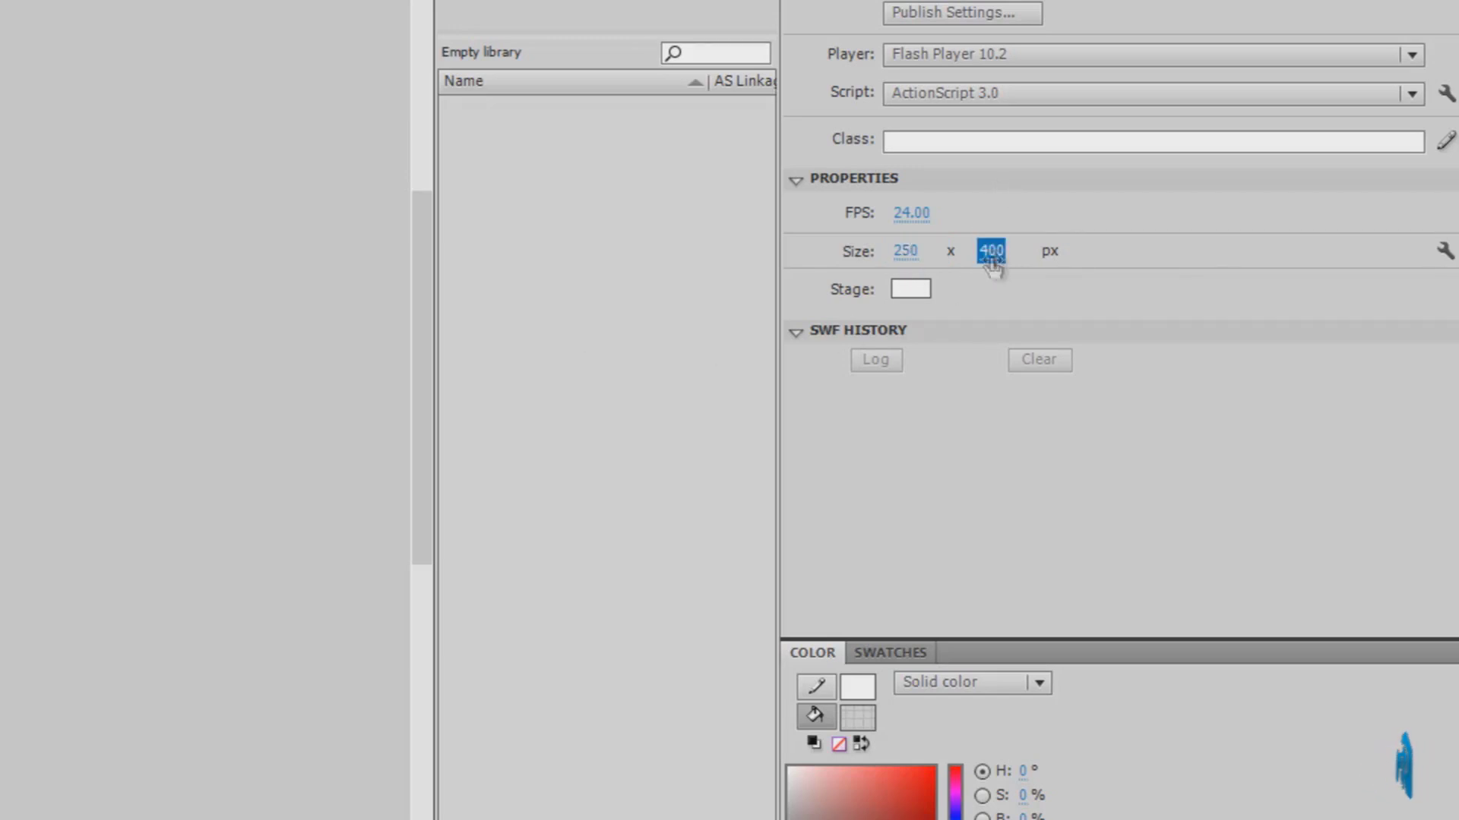
type("250")
key("Return")
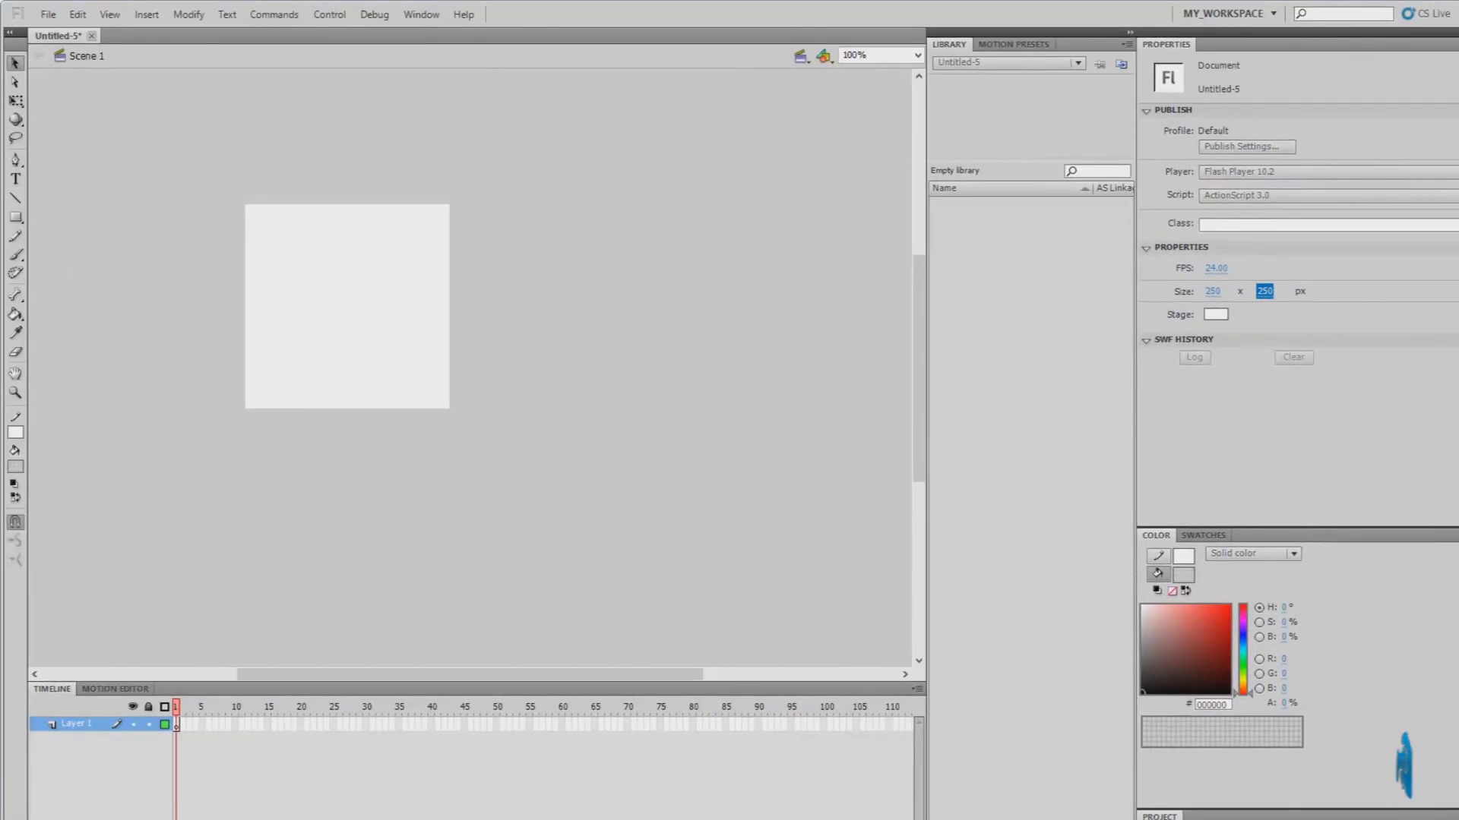
left_click(1216, 313)
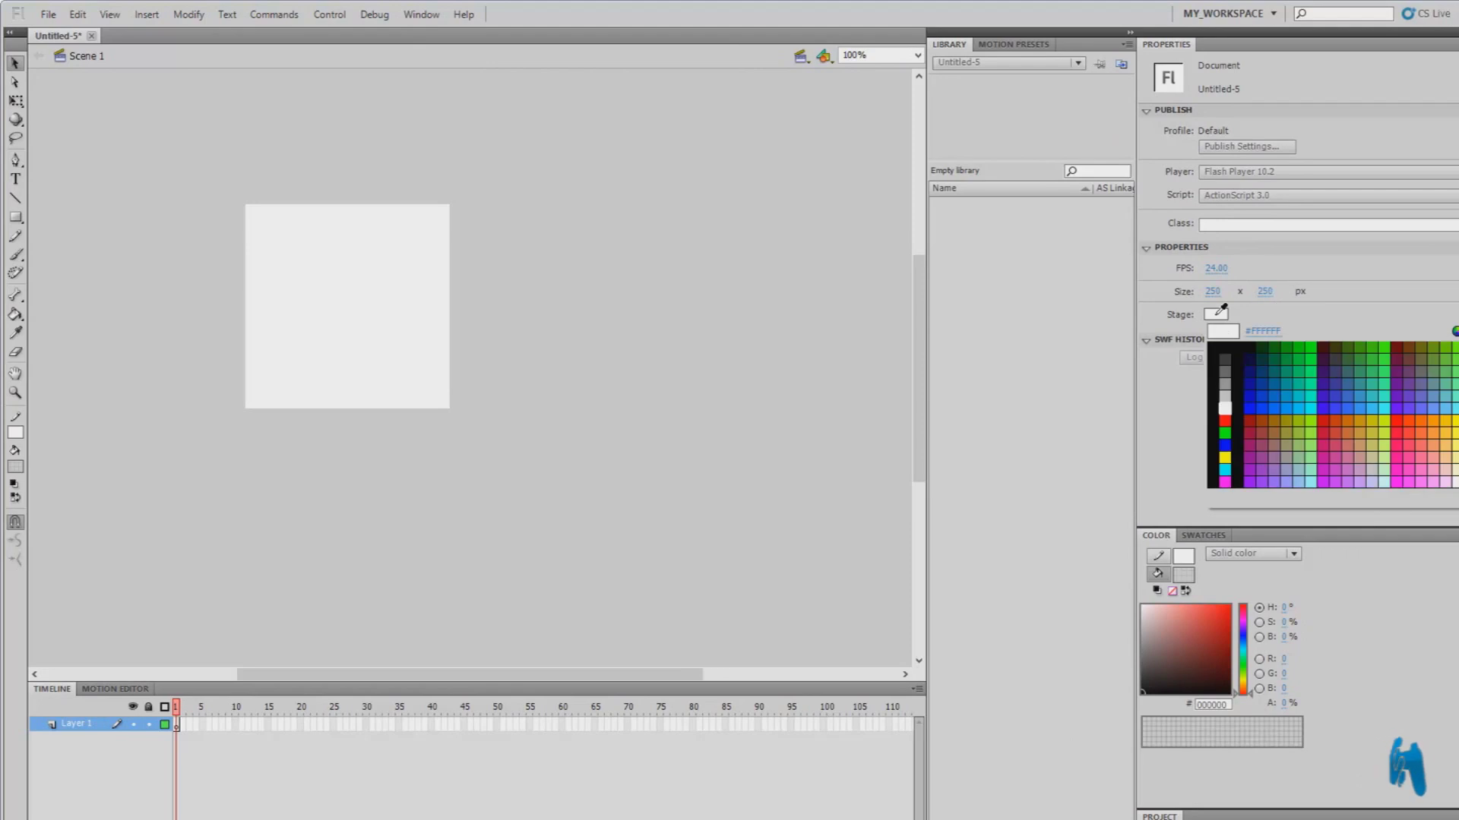
left_click(1225, 348)
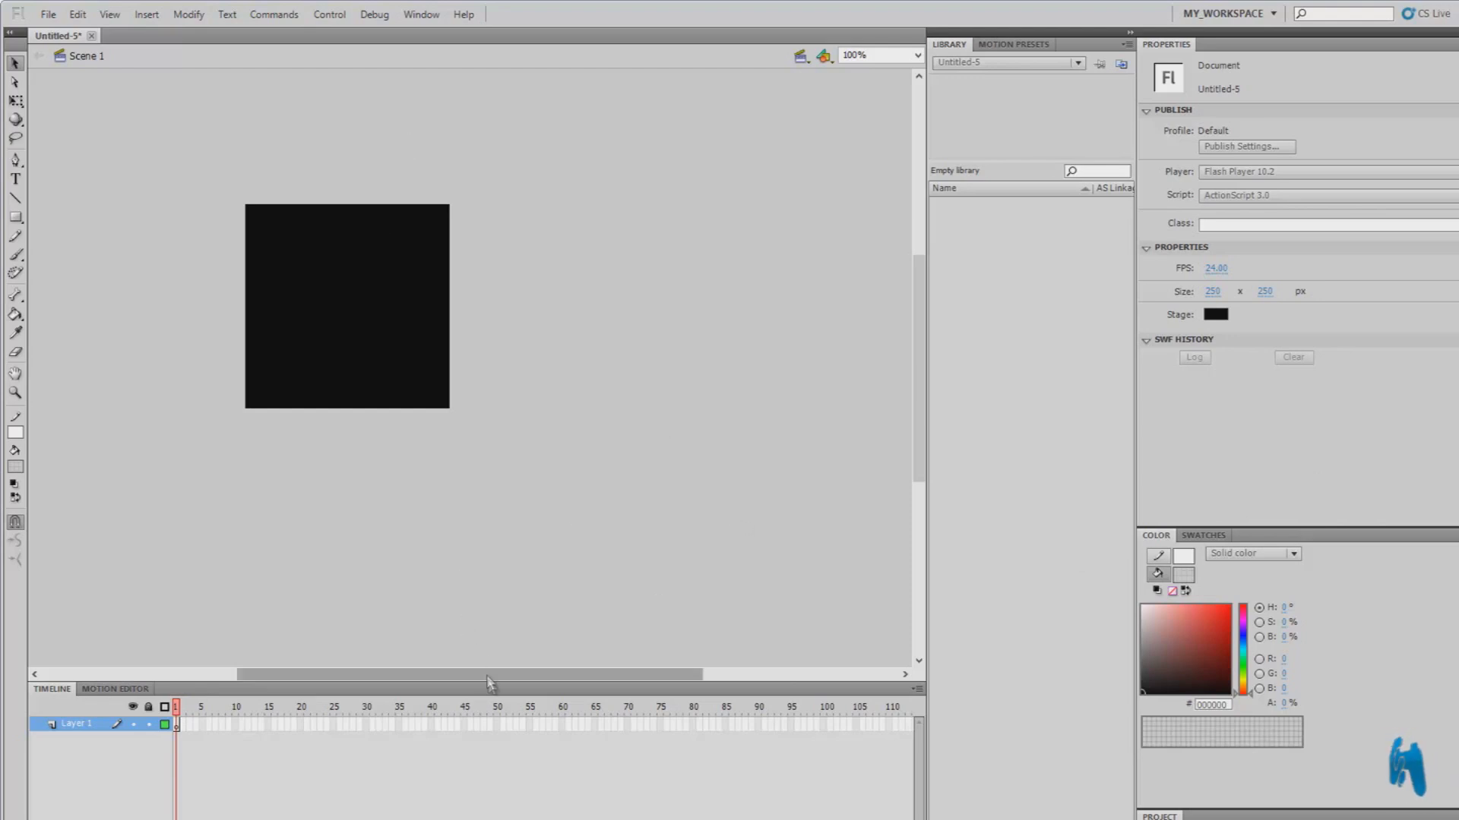
left_click_drag(490, 684, 443, 684)
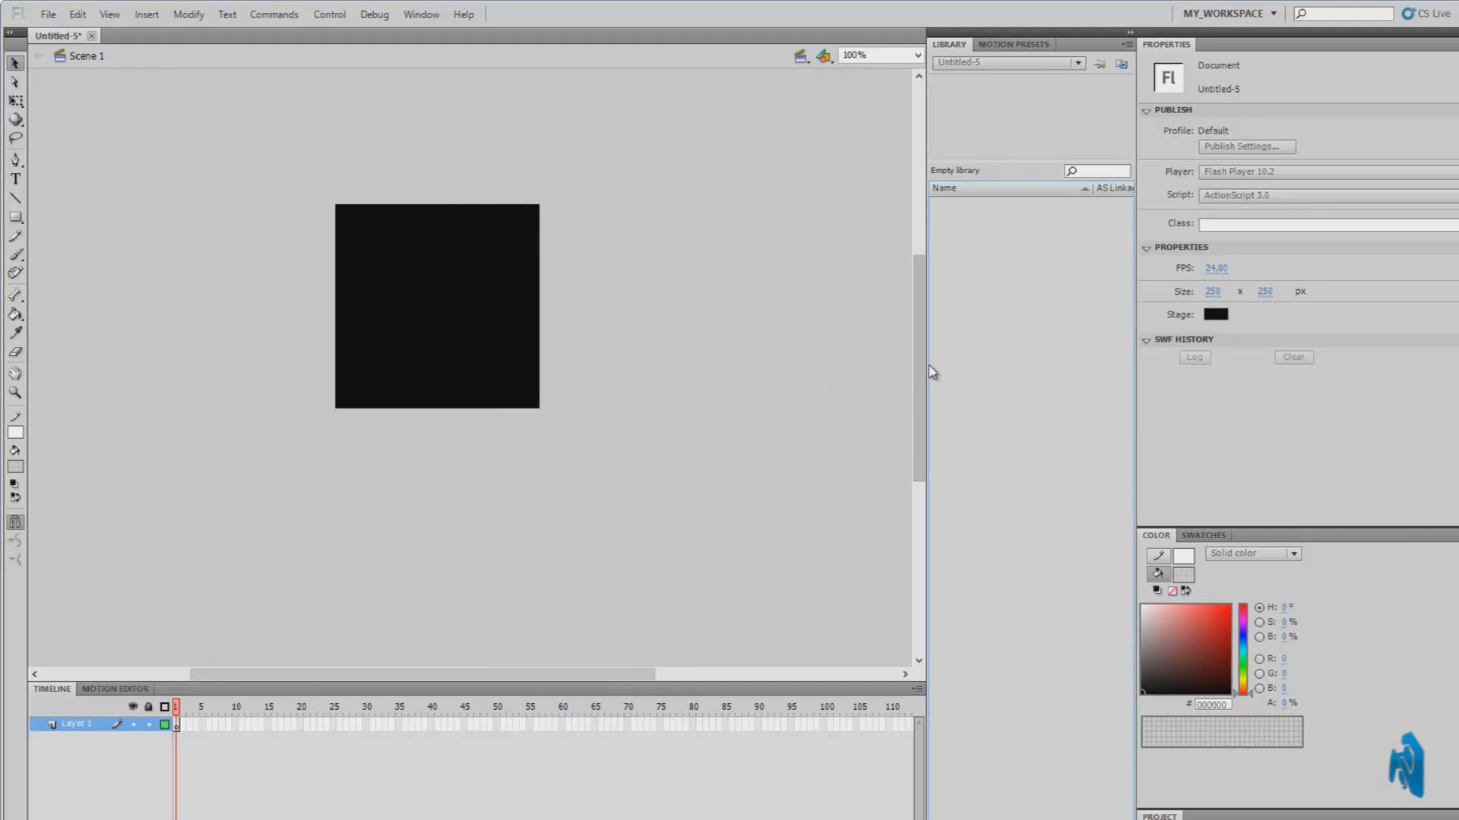
mouse_move(918, 353)
left_mouse_down()
mouse_move(918, 326)
mouse_move(921, 360)
left_mouse_up()
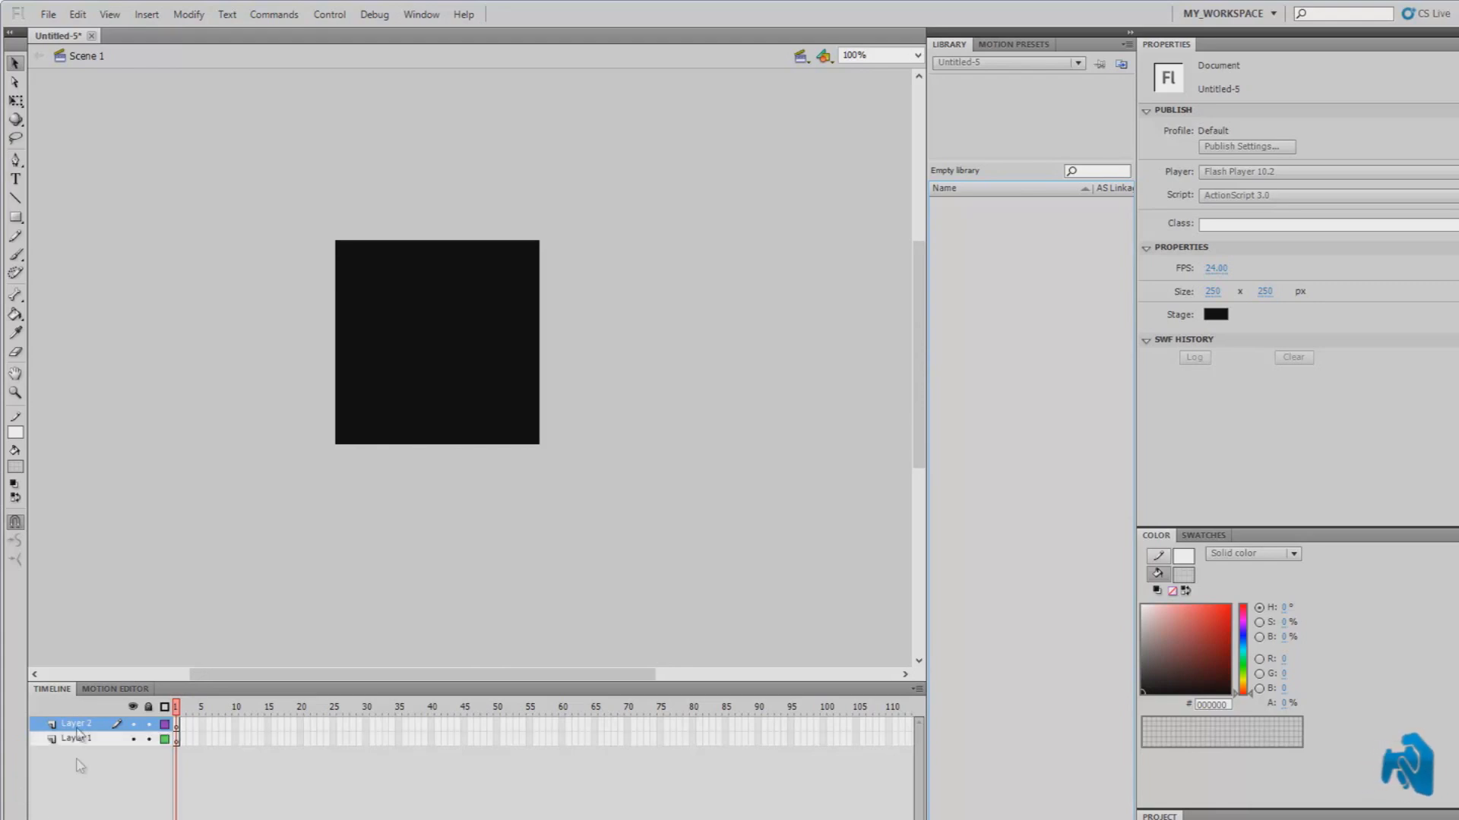
Step: Import the 130118 Z77 UD5 250 ES SWF onto Layer 1's stage and scrub its frames
left_click(76, 739)
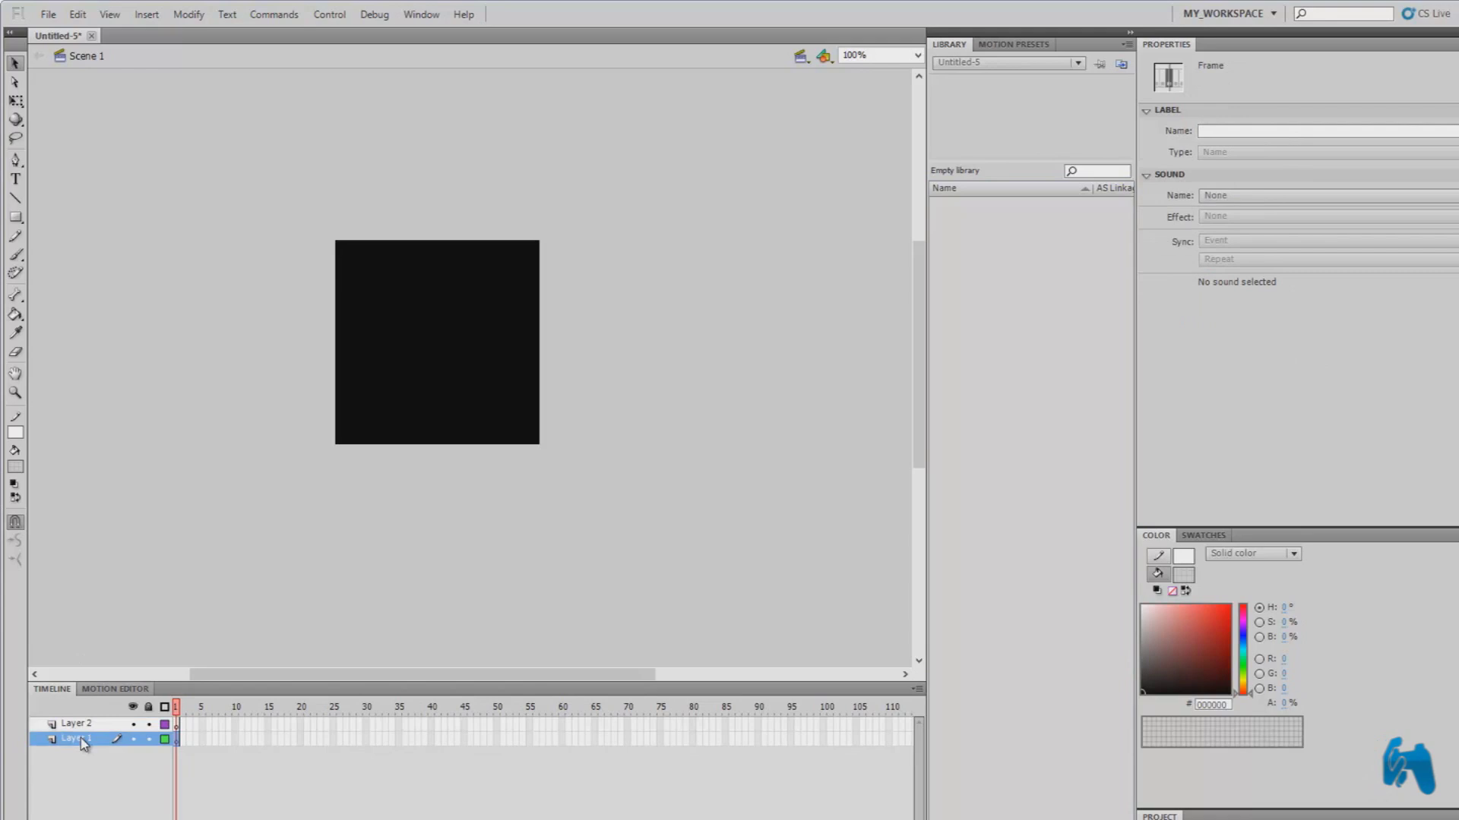
left_click(48, 13)
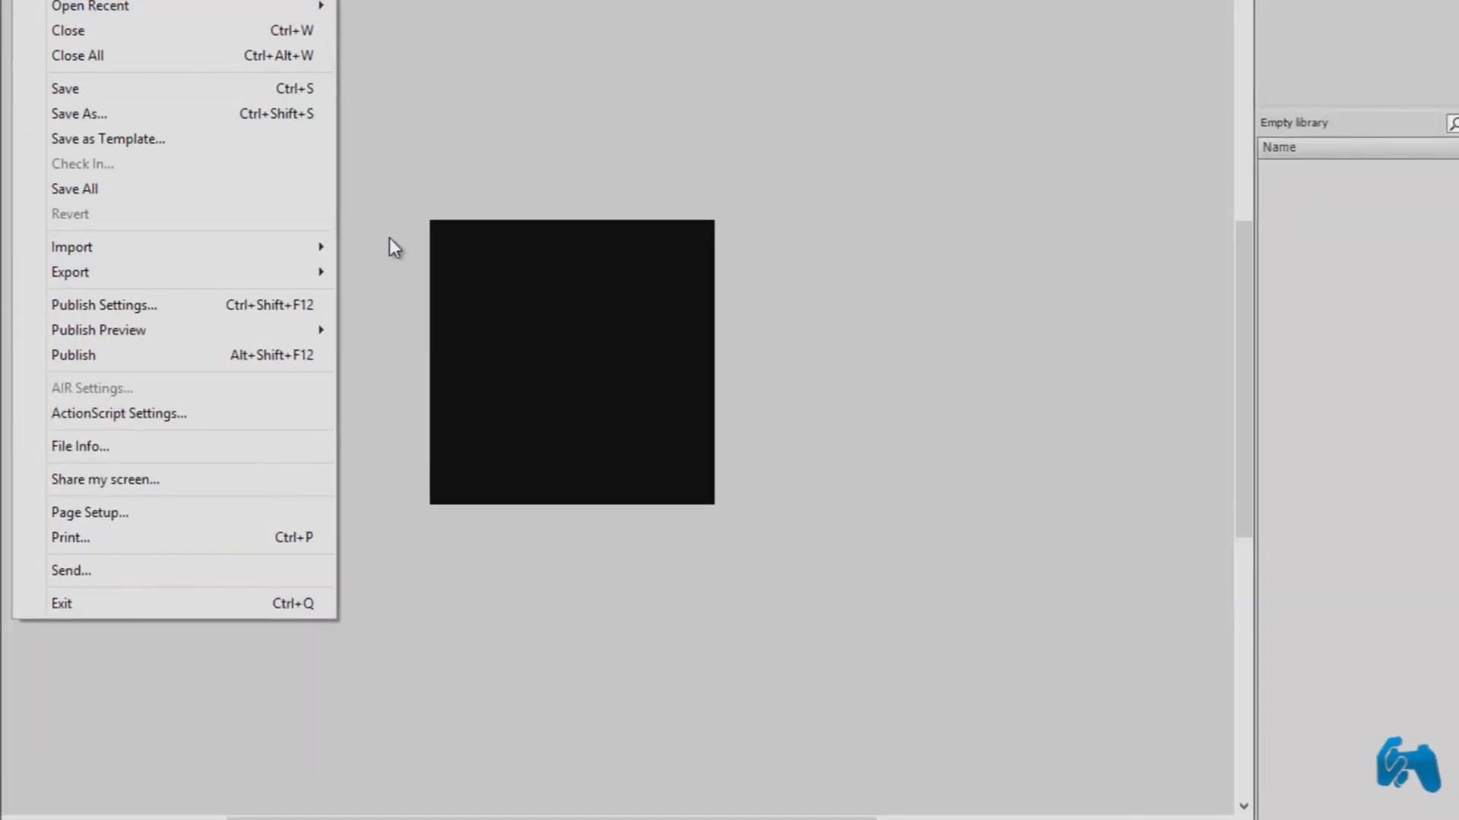
left_click(403, 247)
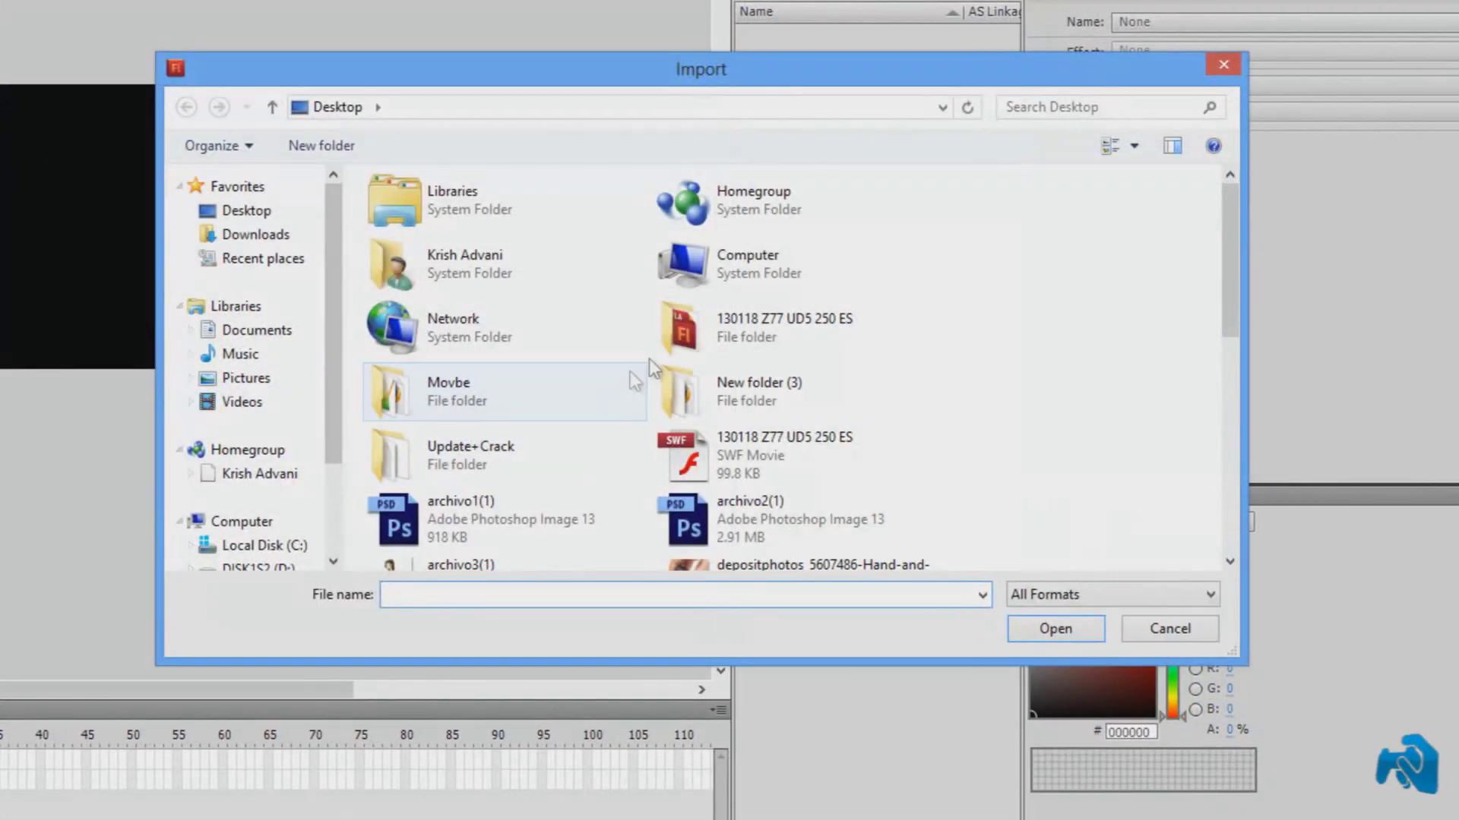
left_click(767, 452)
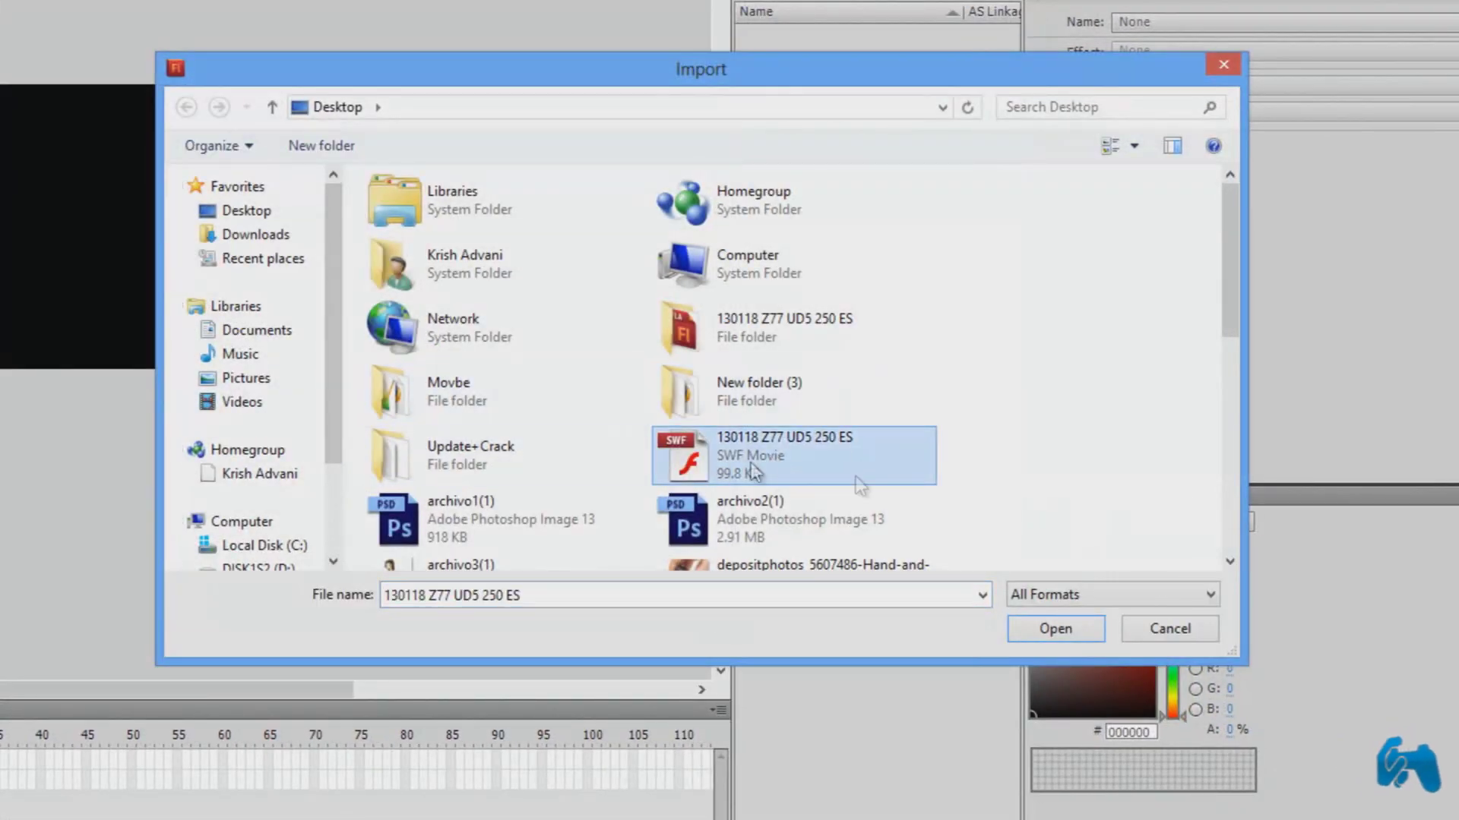
left_click(1042, 621)
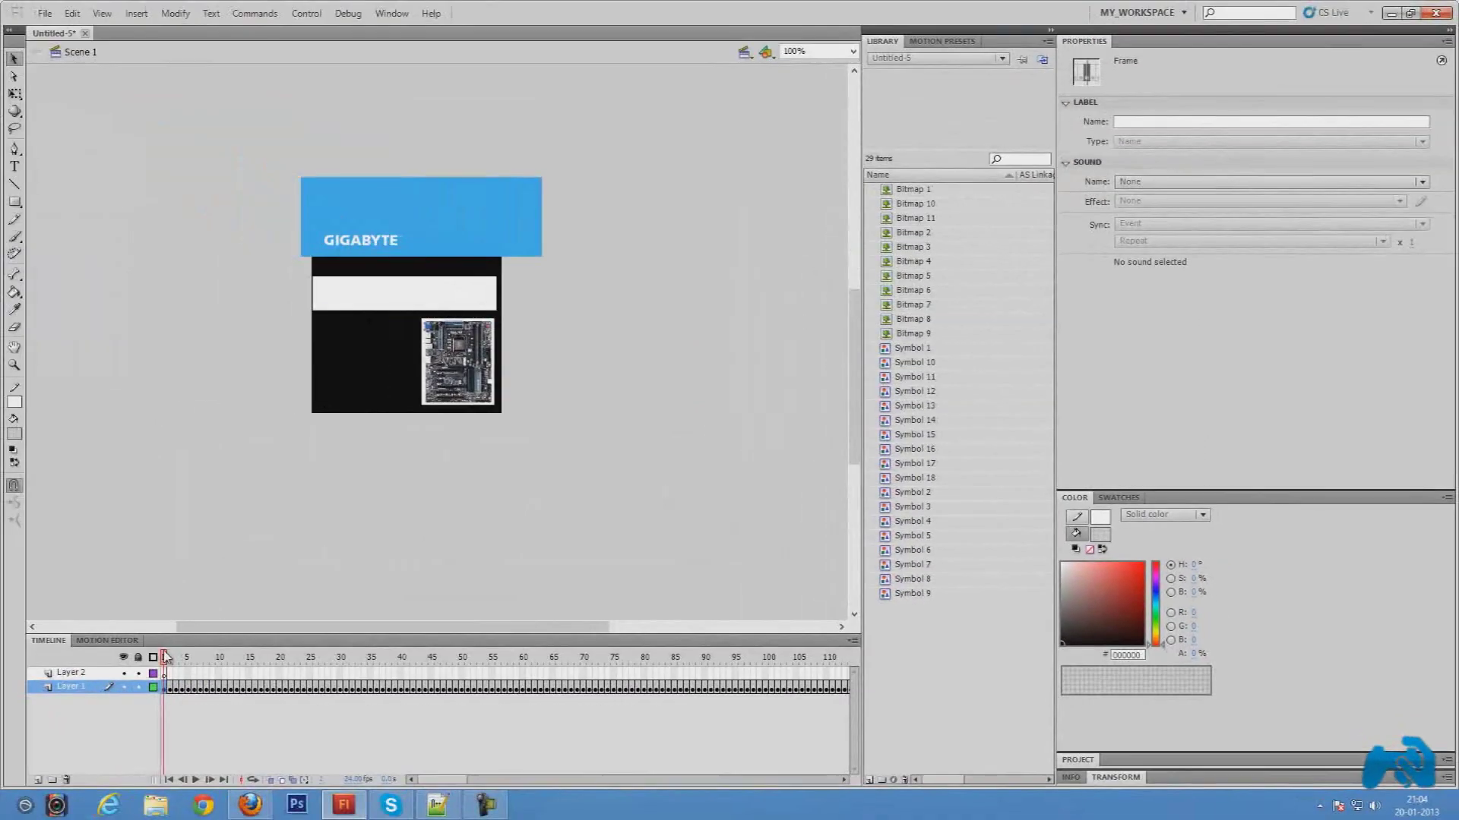
mouse_move(165, 657)
left_mouse_down()
mouse_move(297, 659)
mouse_move(164, 660)
left_mouse_up()
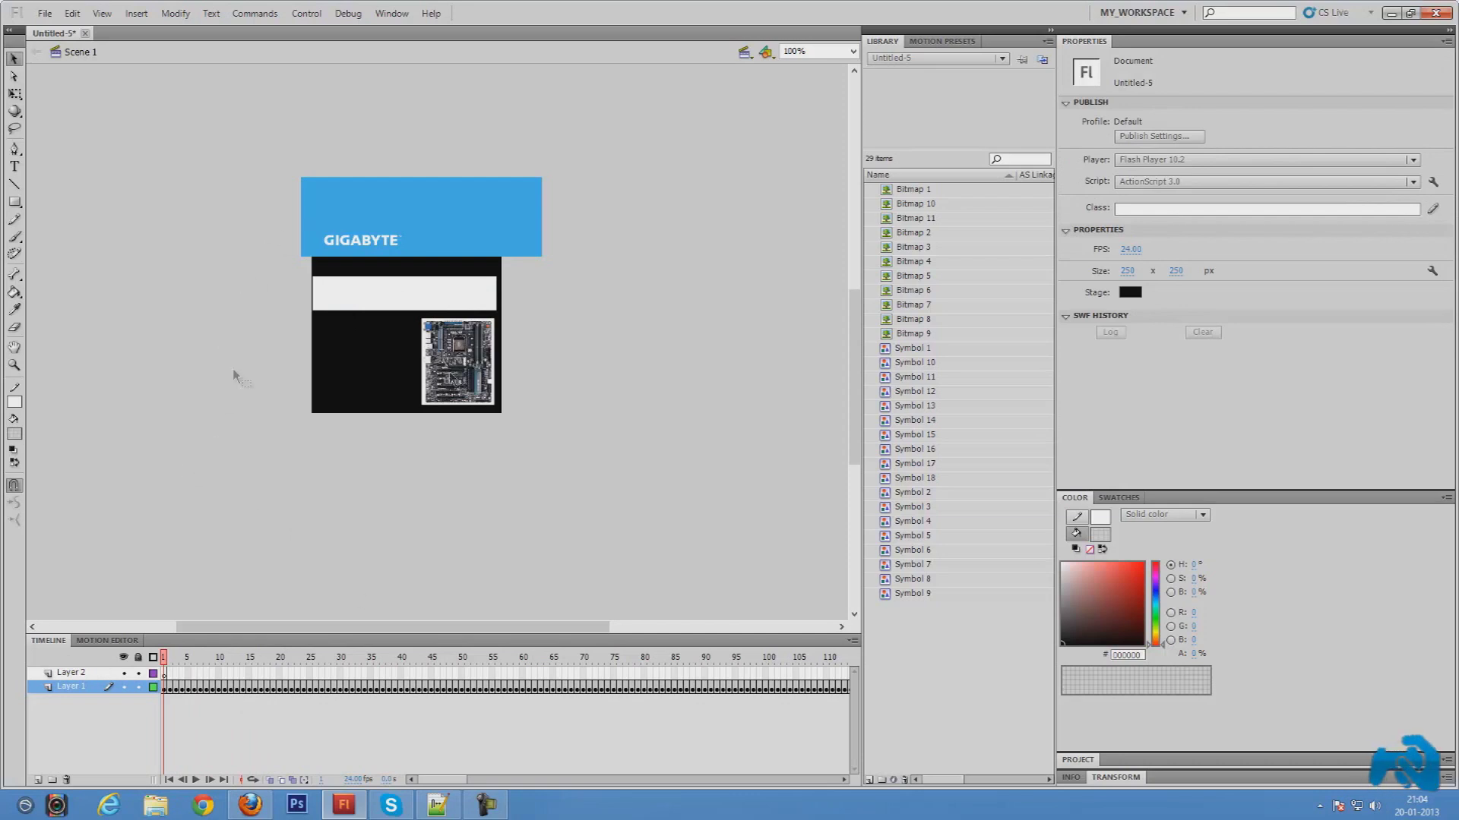
Step: With Layer 2 selected, create a Button symbol named 'button' and open it for editing
left_click(69, 676)
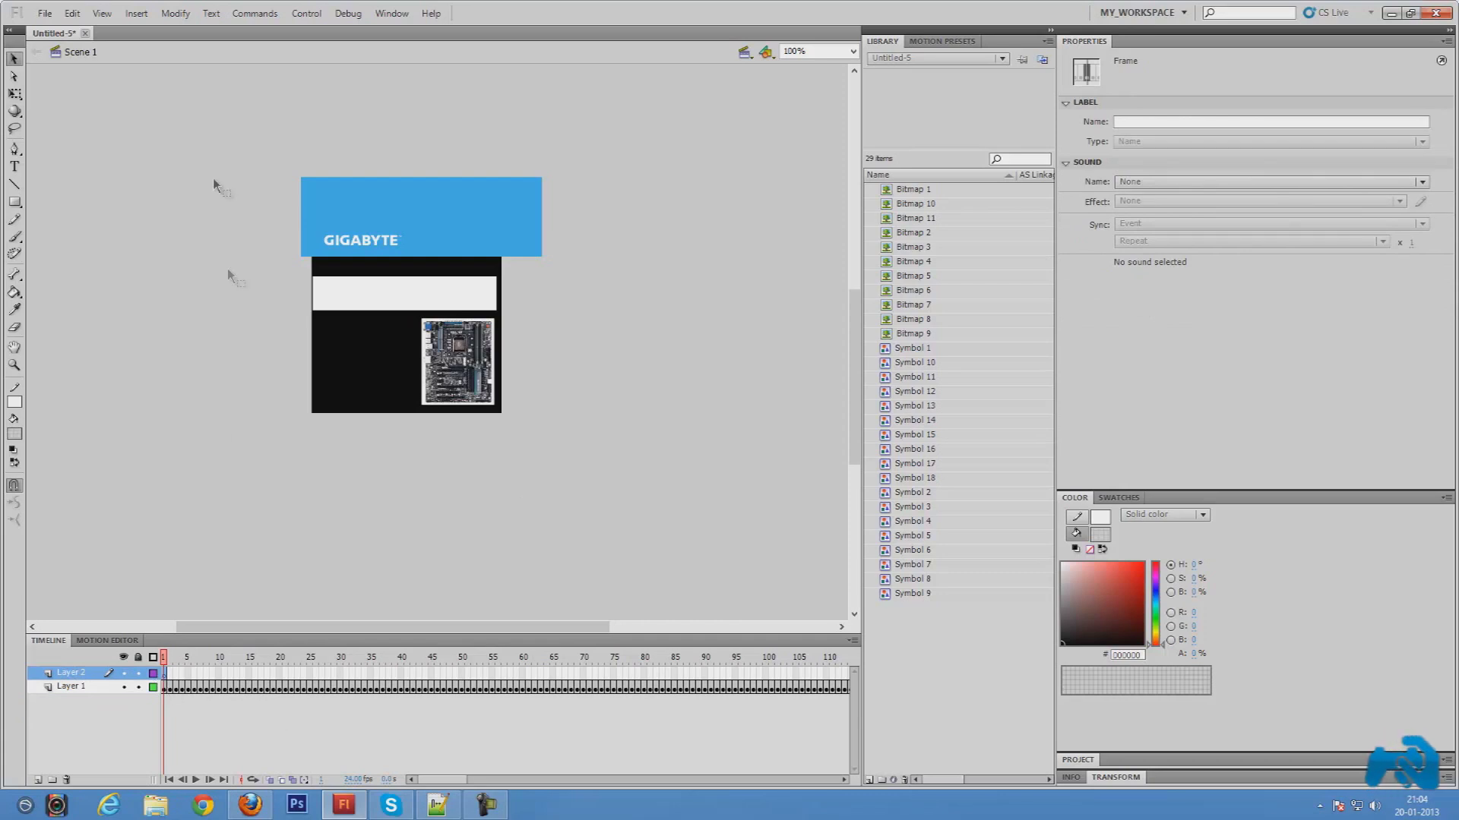
left_click(136, 13)
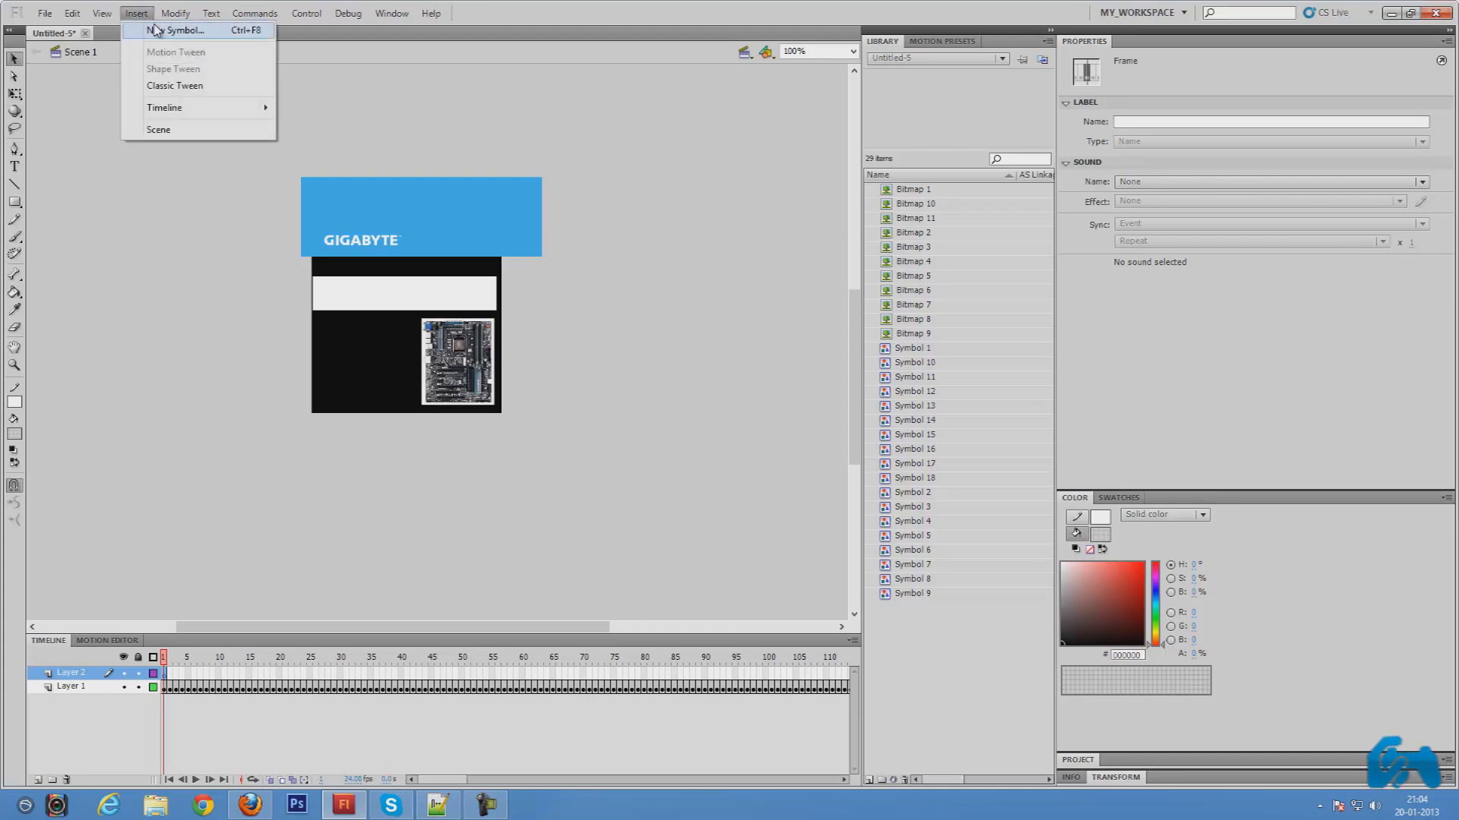
left_click(152, 27)
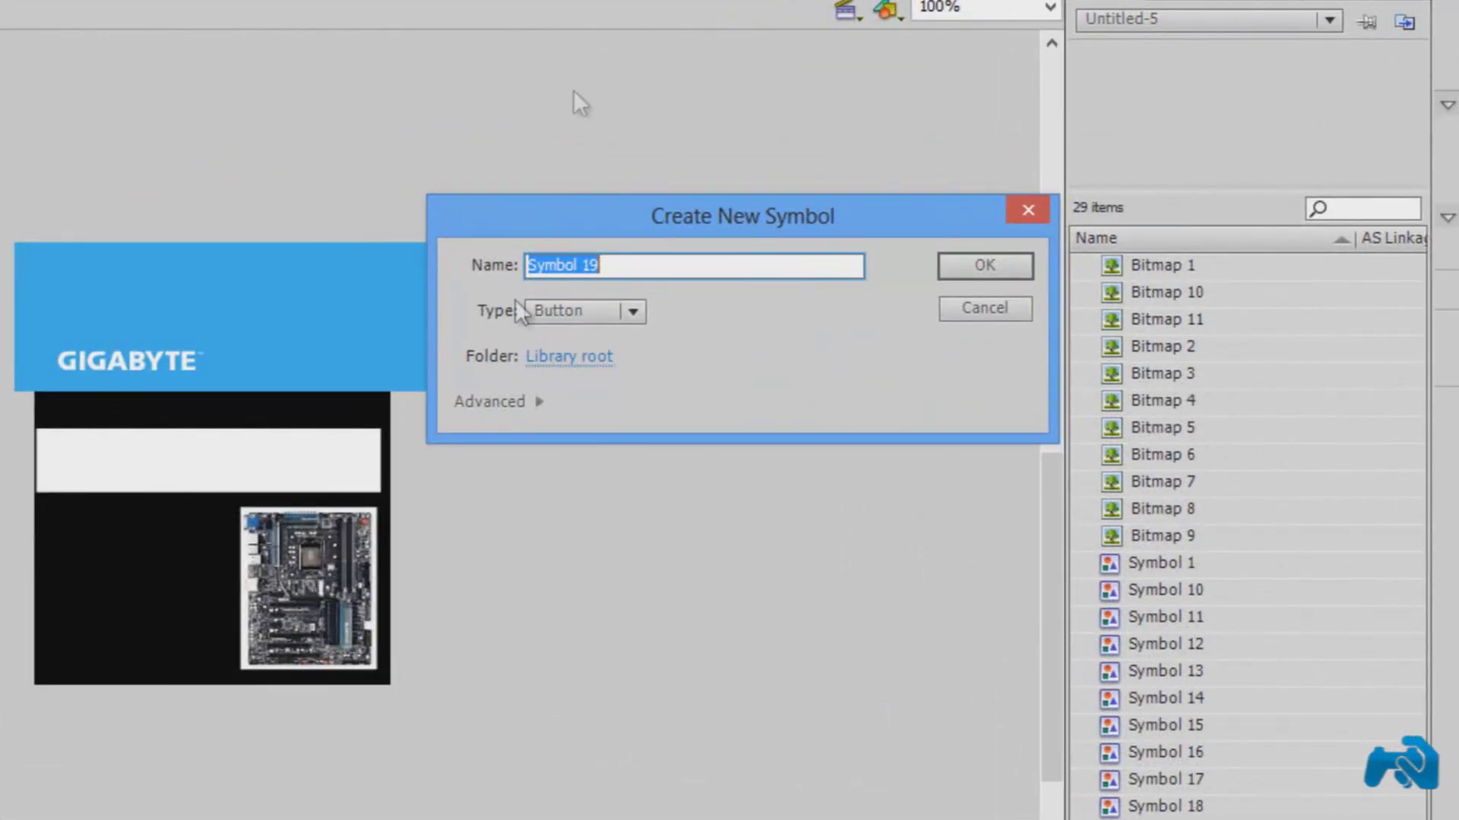
left_click_drag(755, 216, 376, 365)
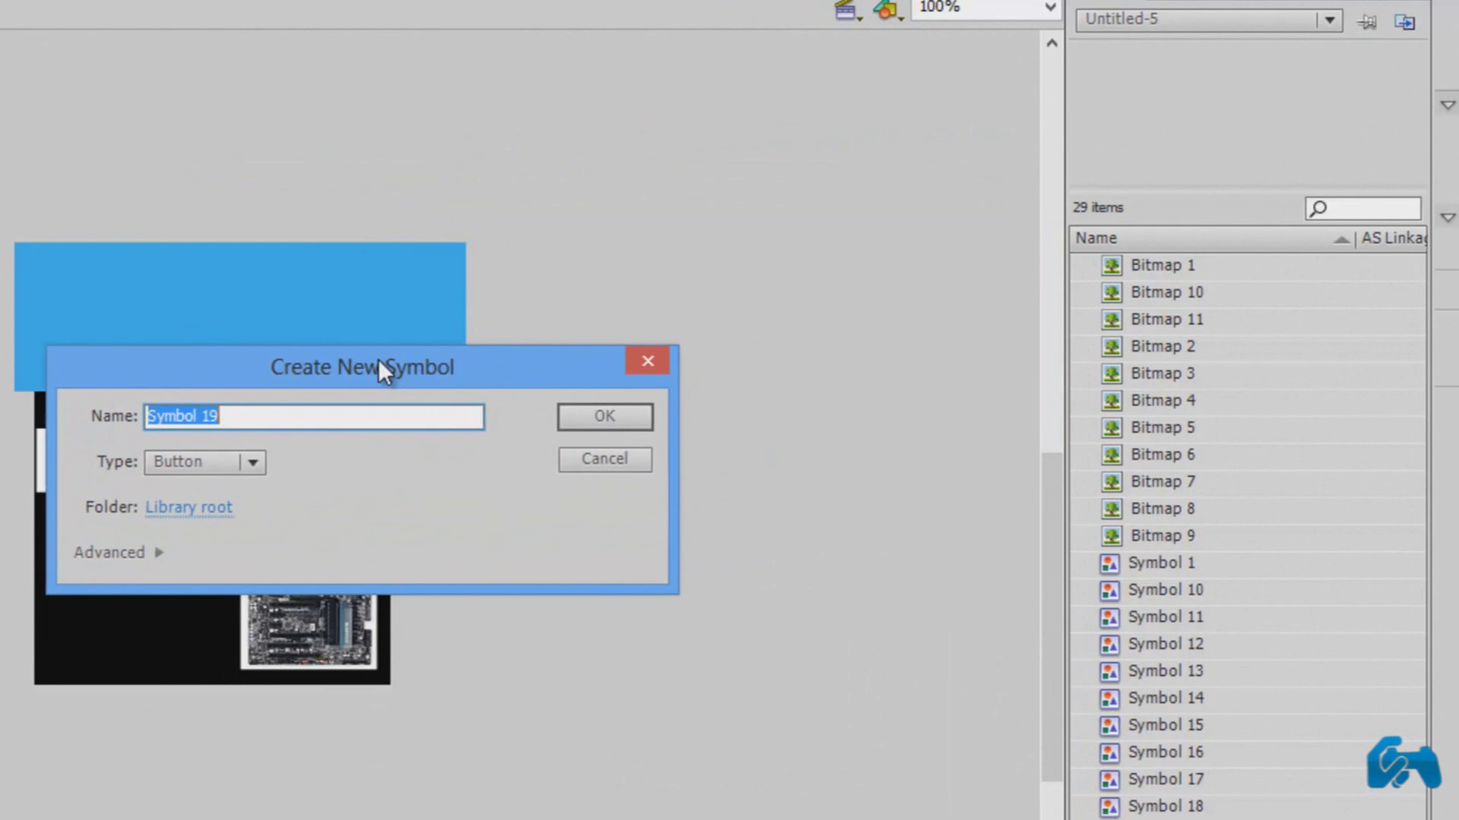
type("button")
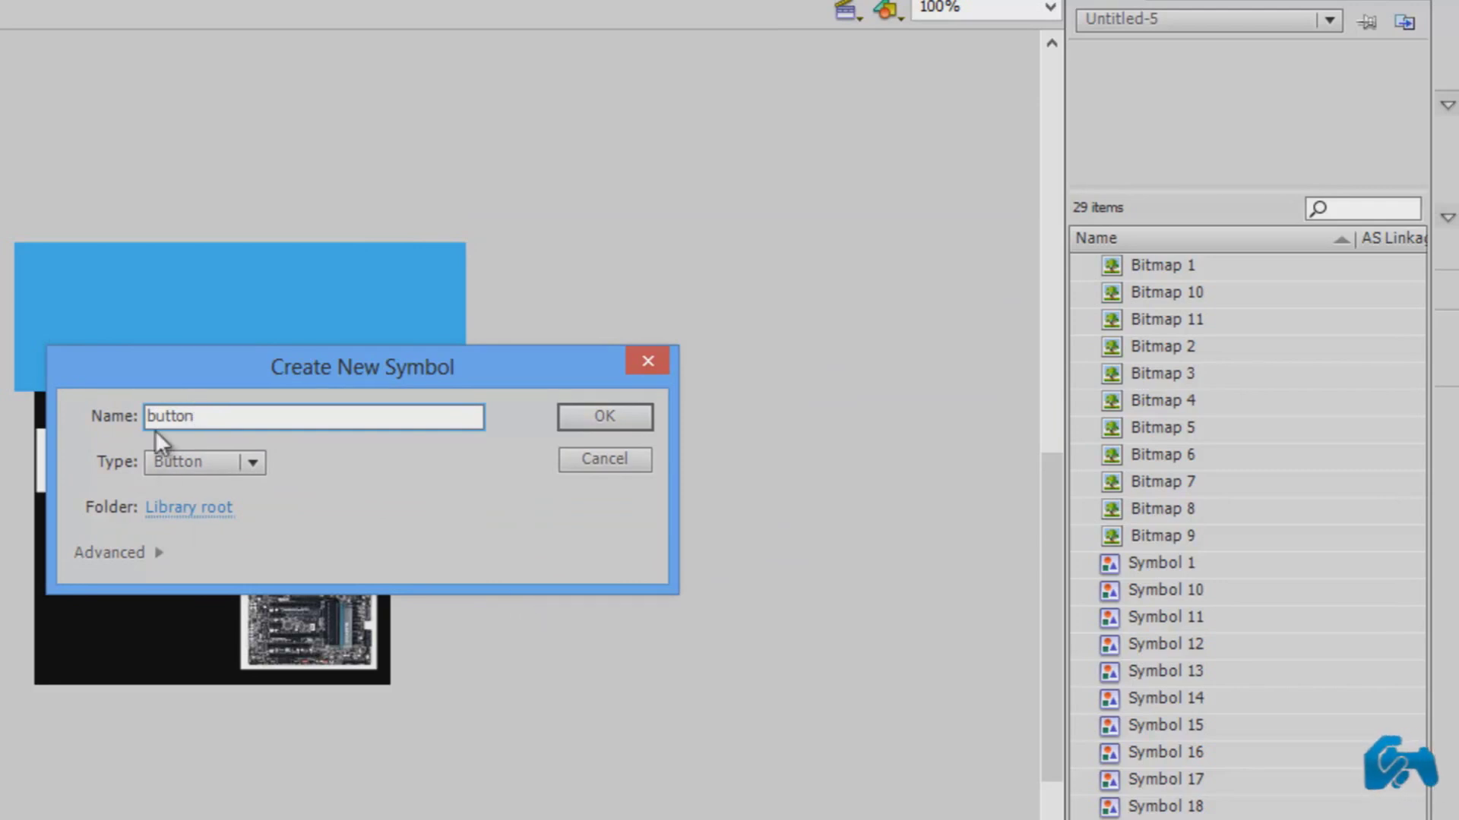
left_click(152, 461)
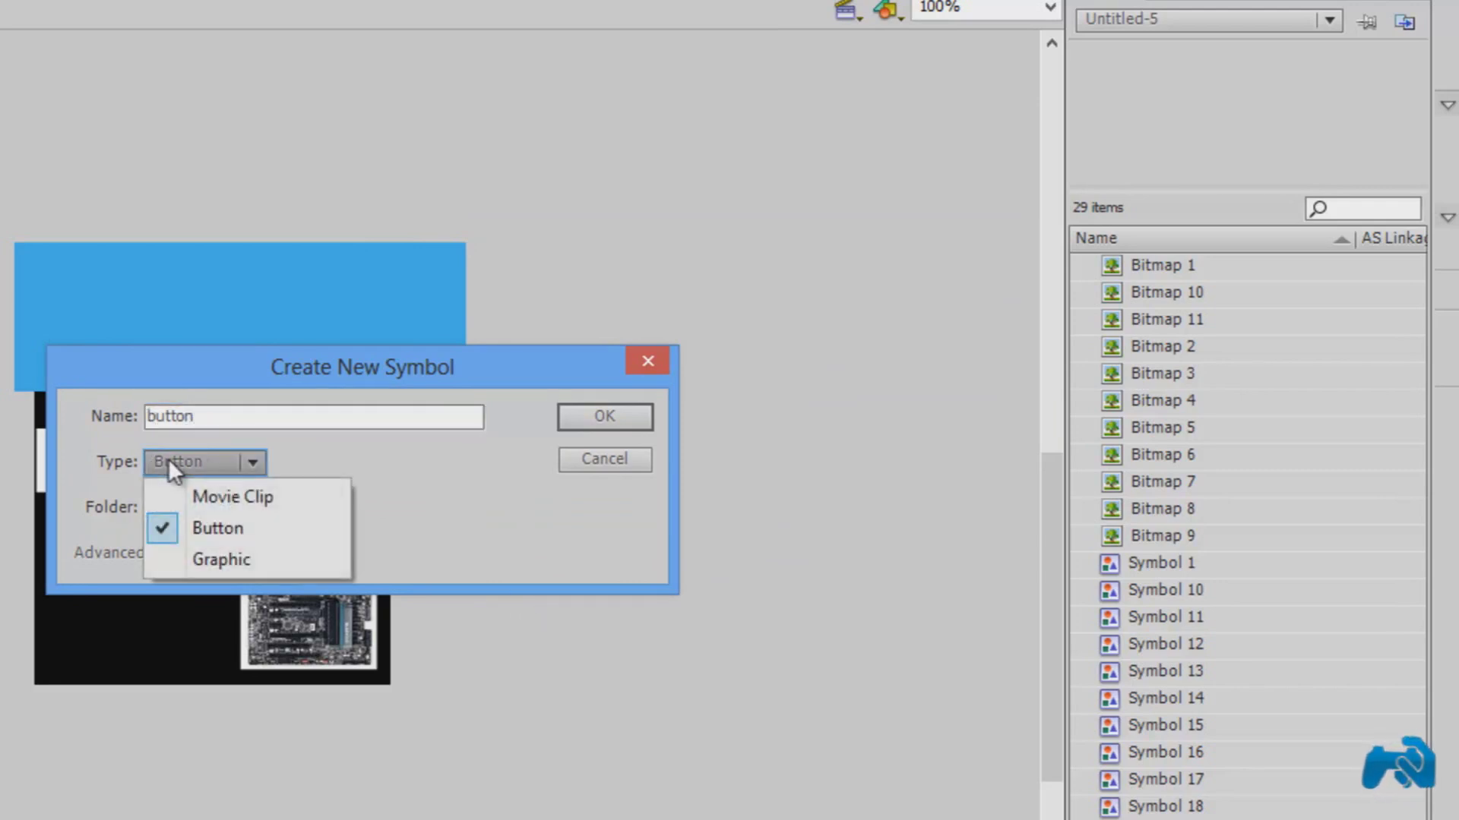
left_click(279, 528)
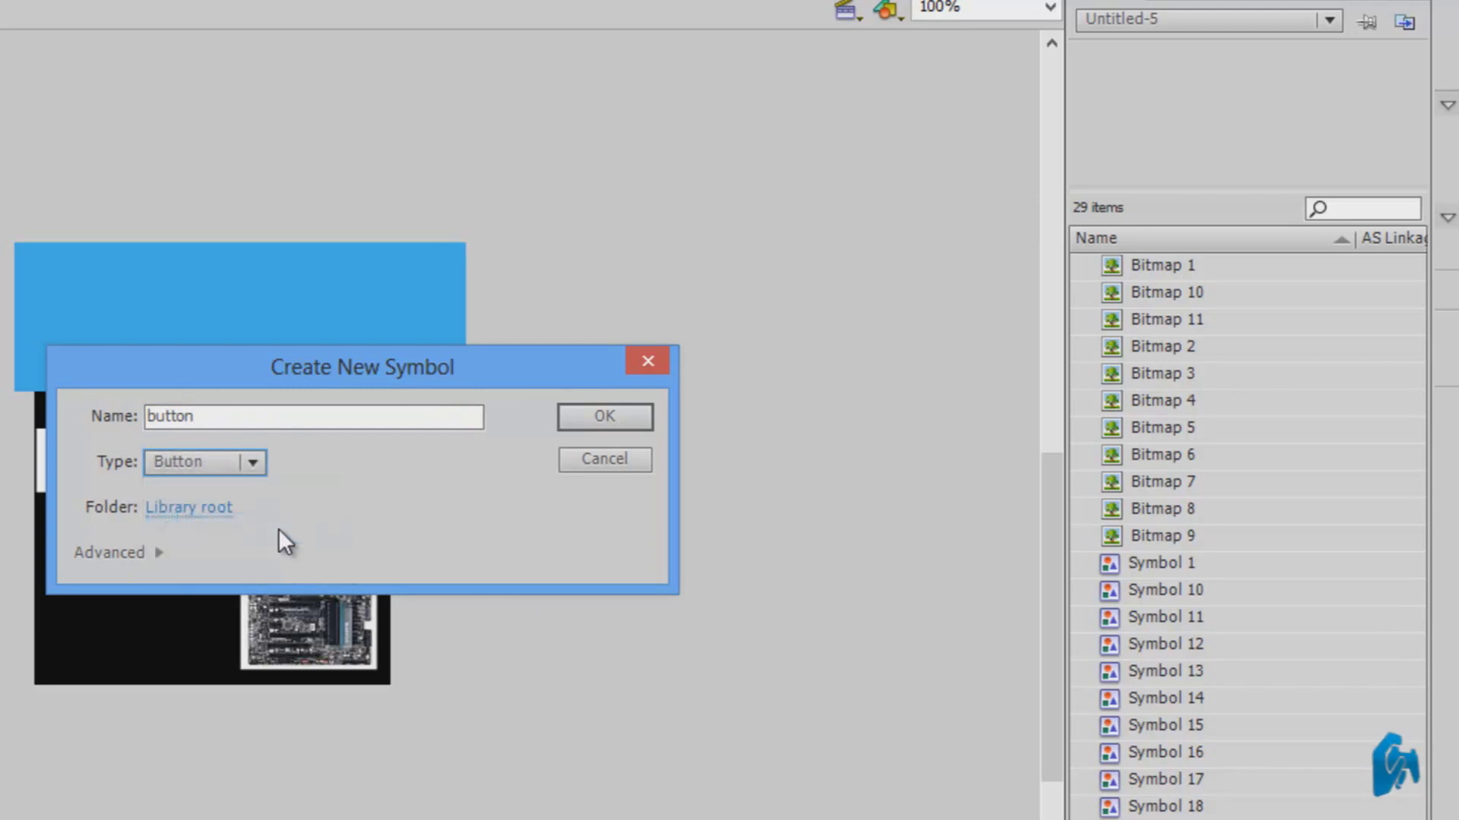
left_click(238, 461)
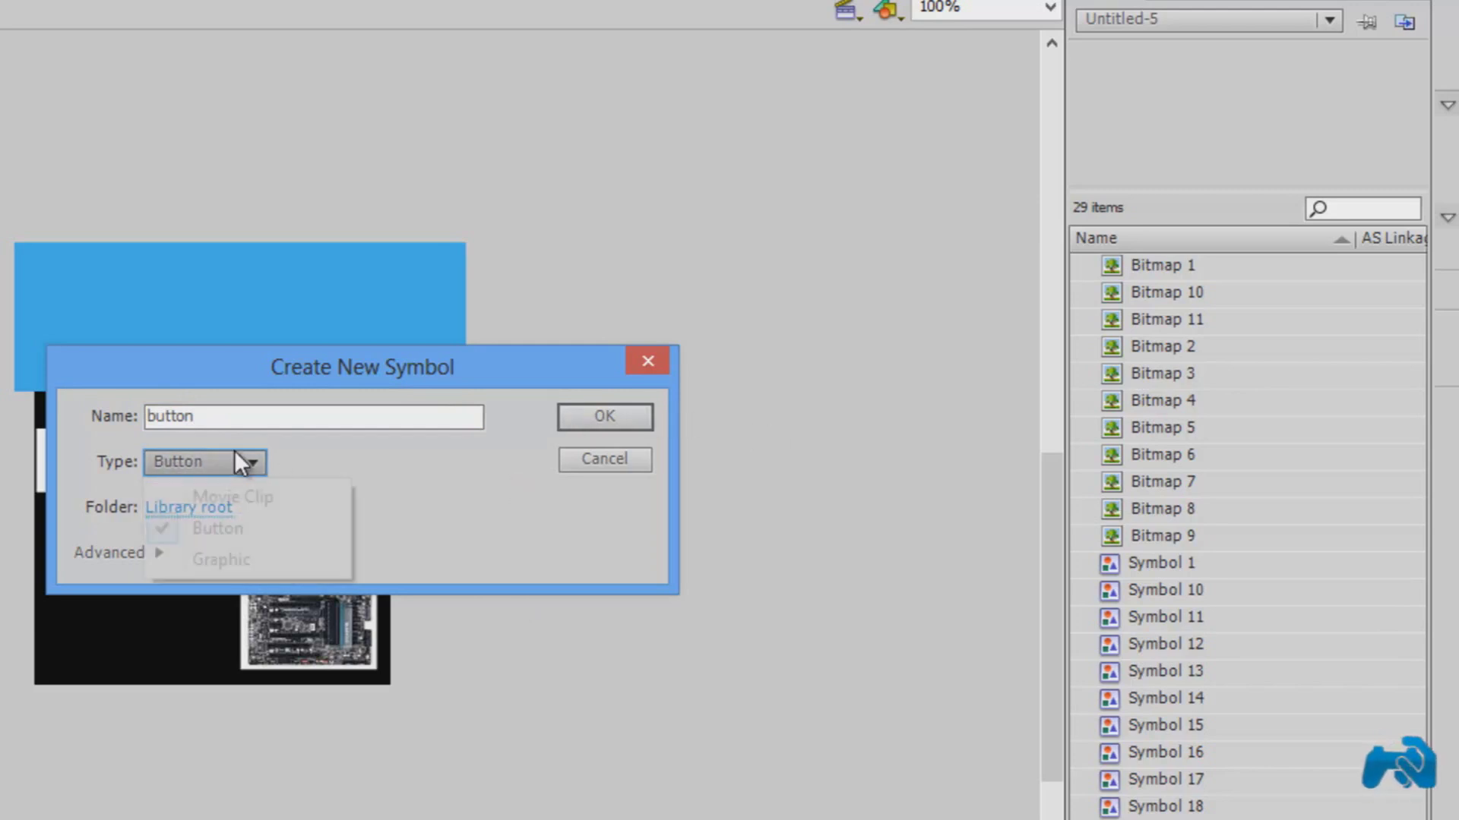
left_click(258, 531)
left_click(600, 418)
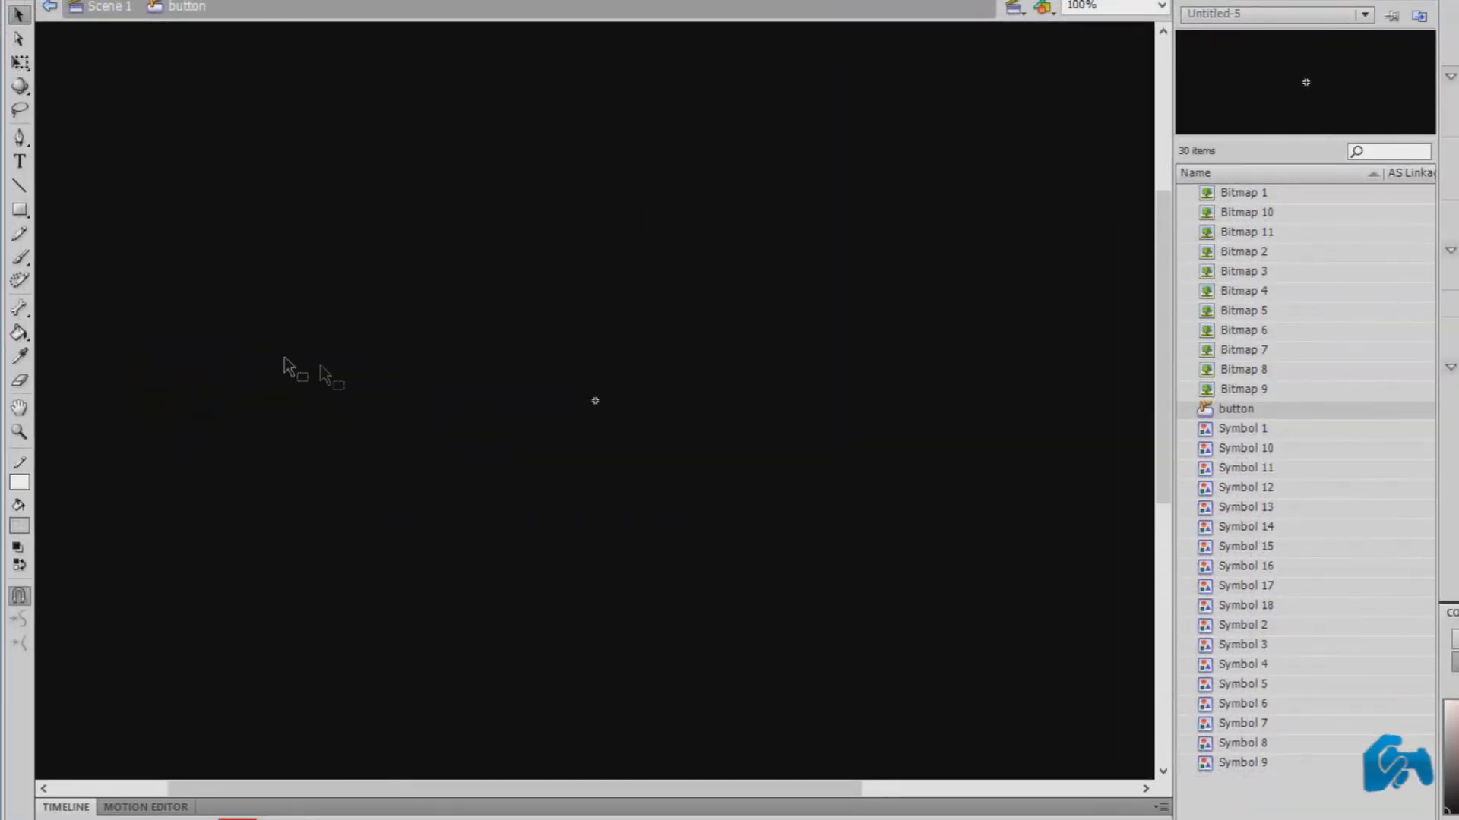
Step: Draw a large rectangle across the button symbol's Up state
left_click(19, 210)
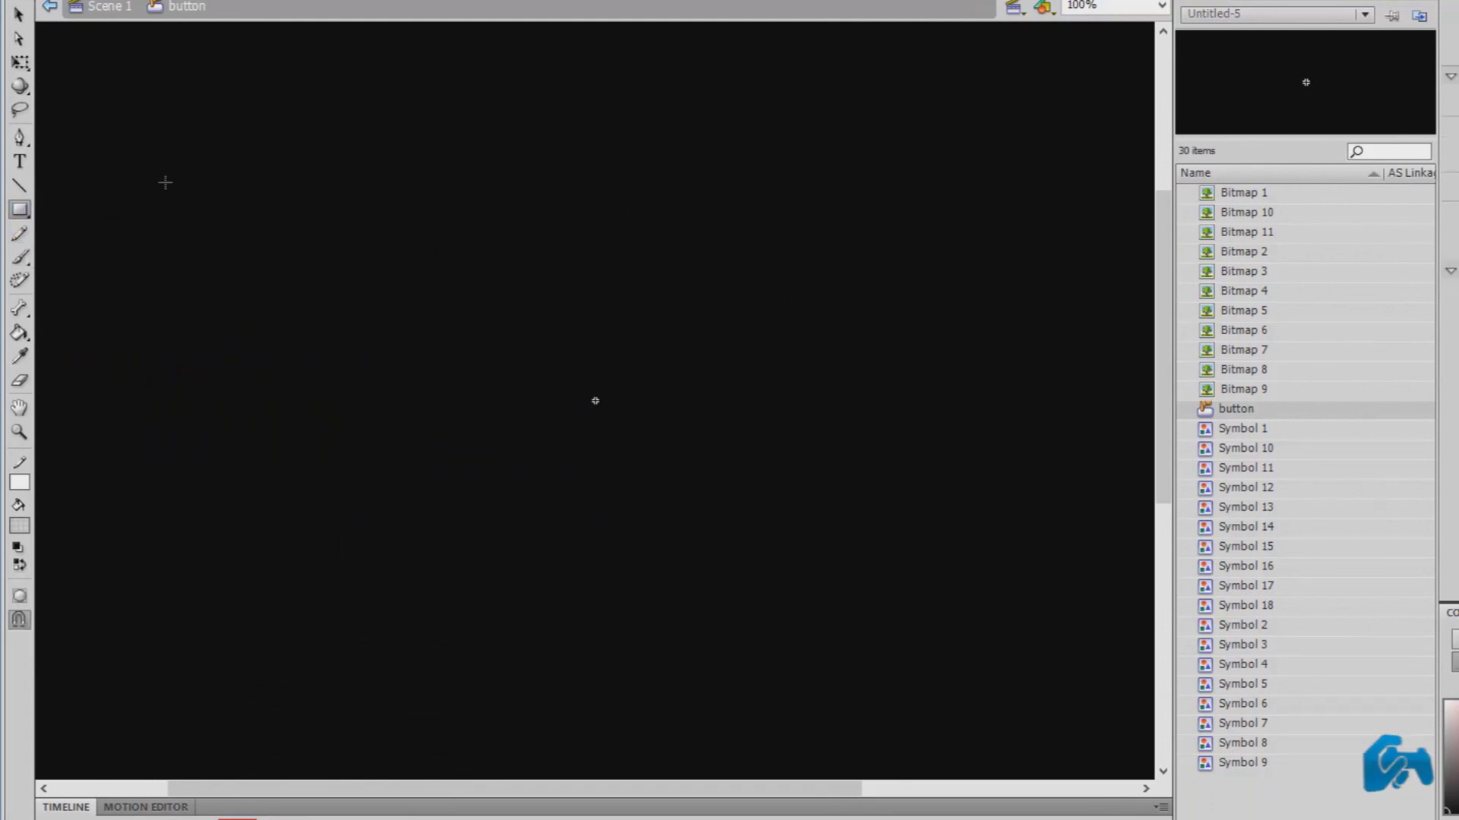
left_click_drag(165, 183, 696, 630)
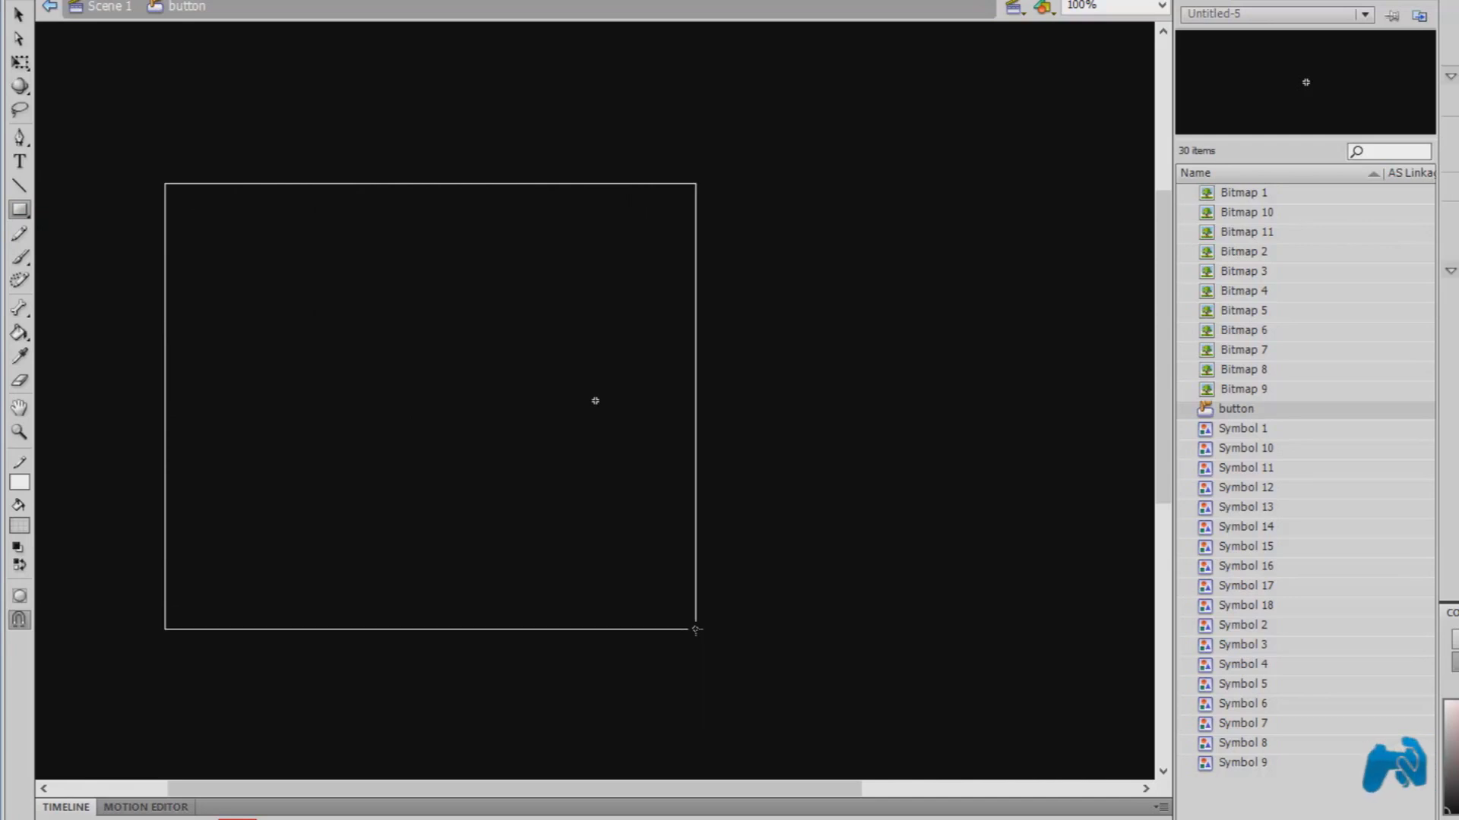
left_click_drag(696, 630, 696, 630)
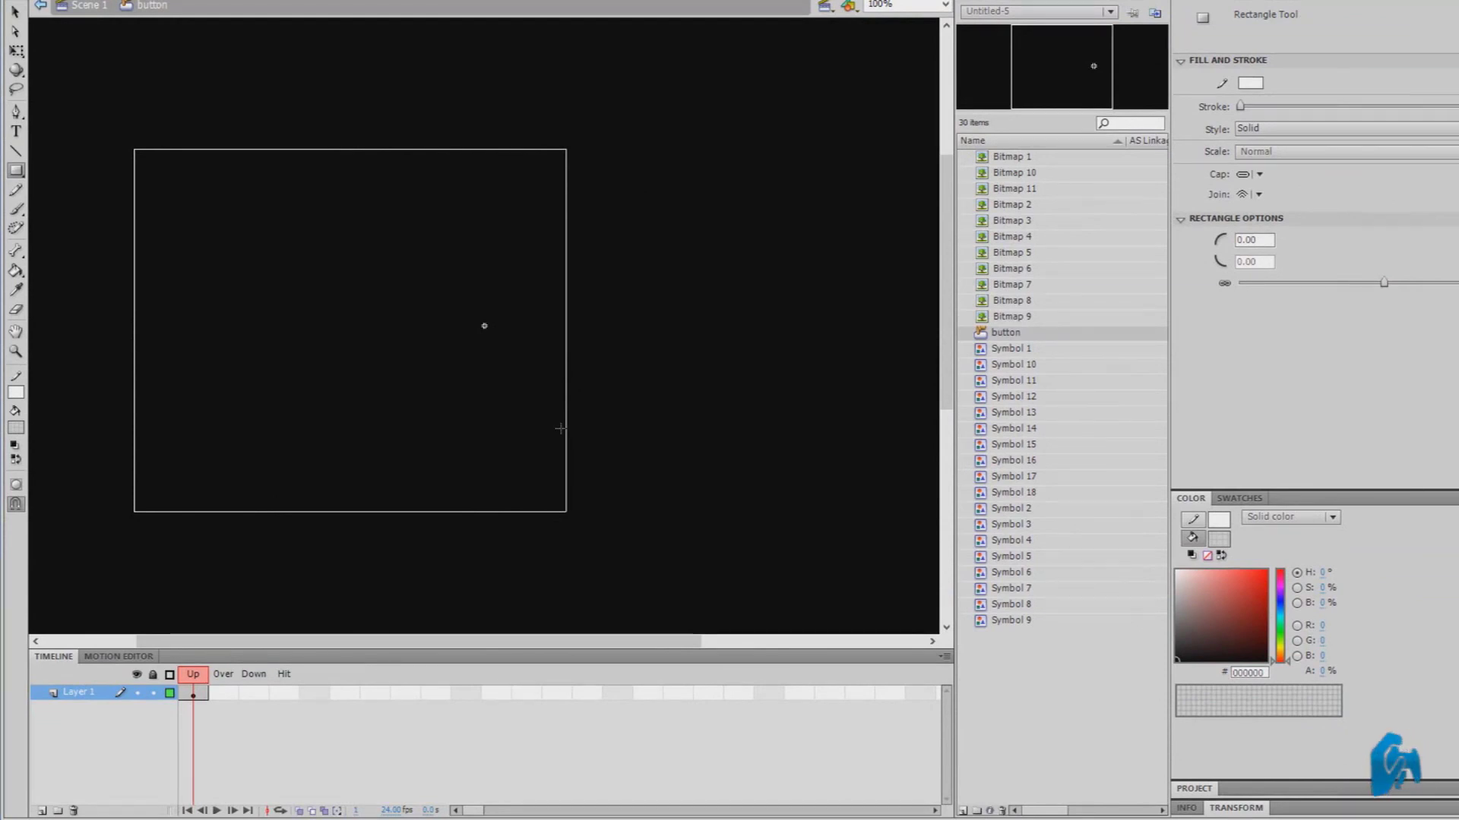
Step: Insert keyframes in the Over and Down frames to copy the rectangle into both states
left_click(235, 694)
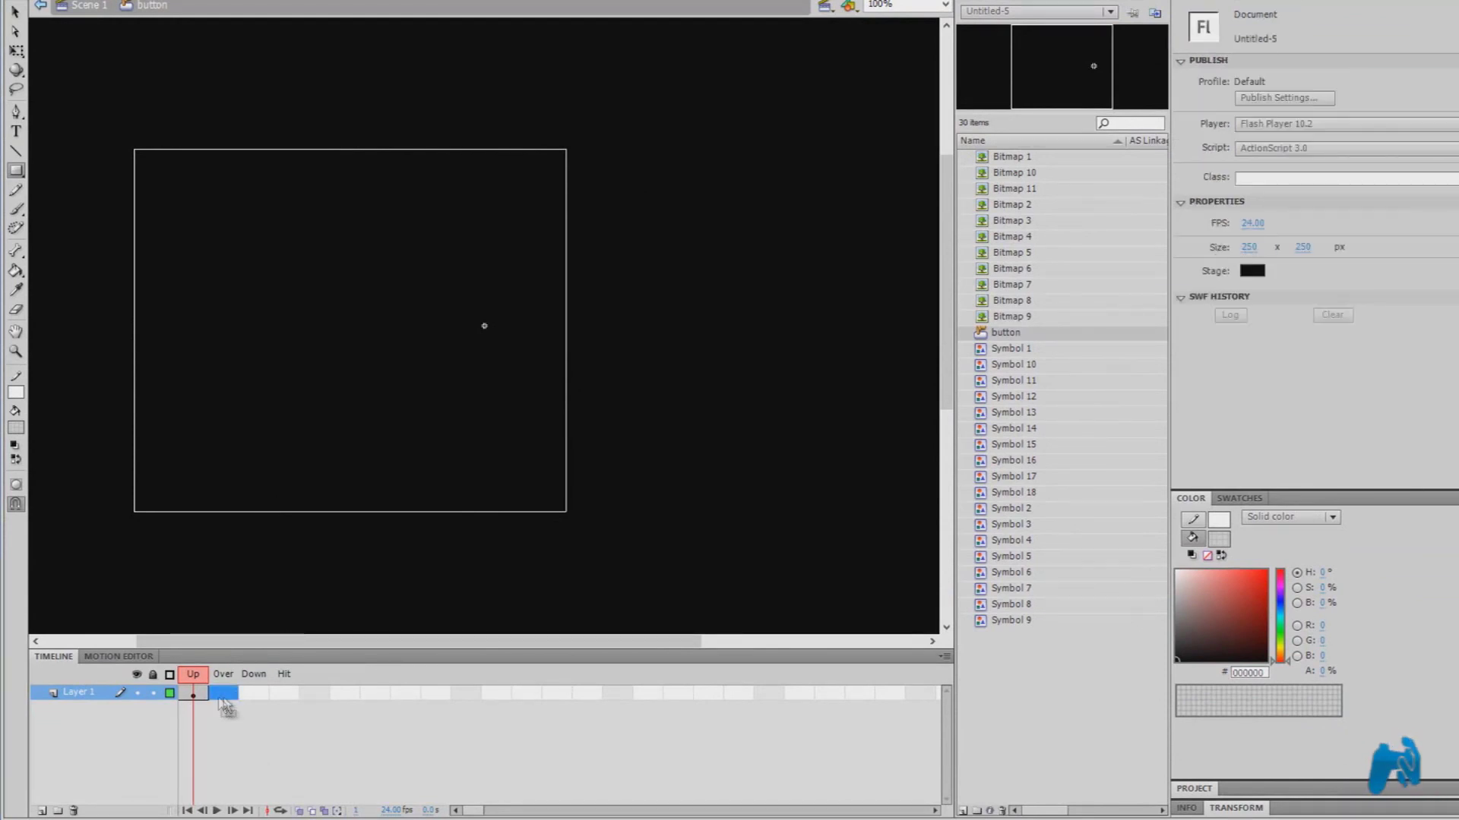
right_click(227, 696)
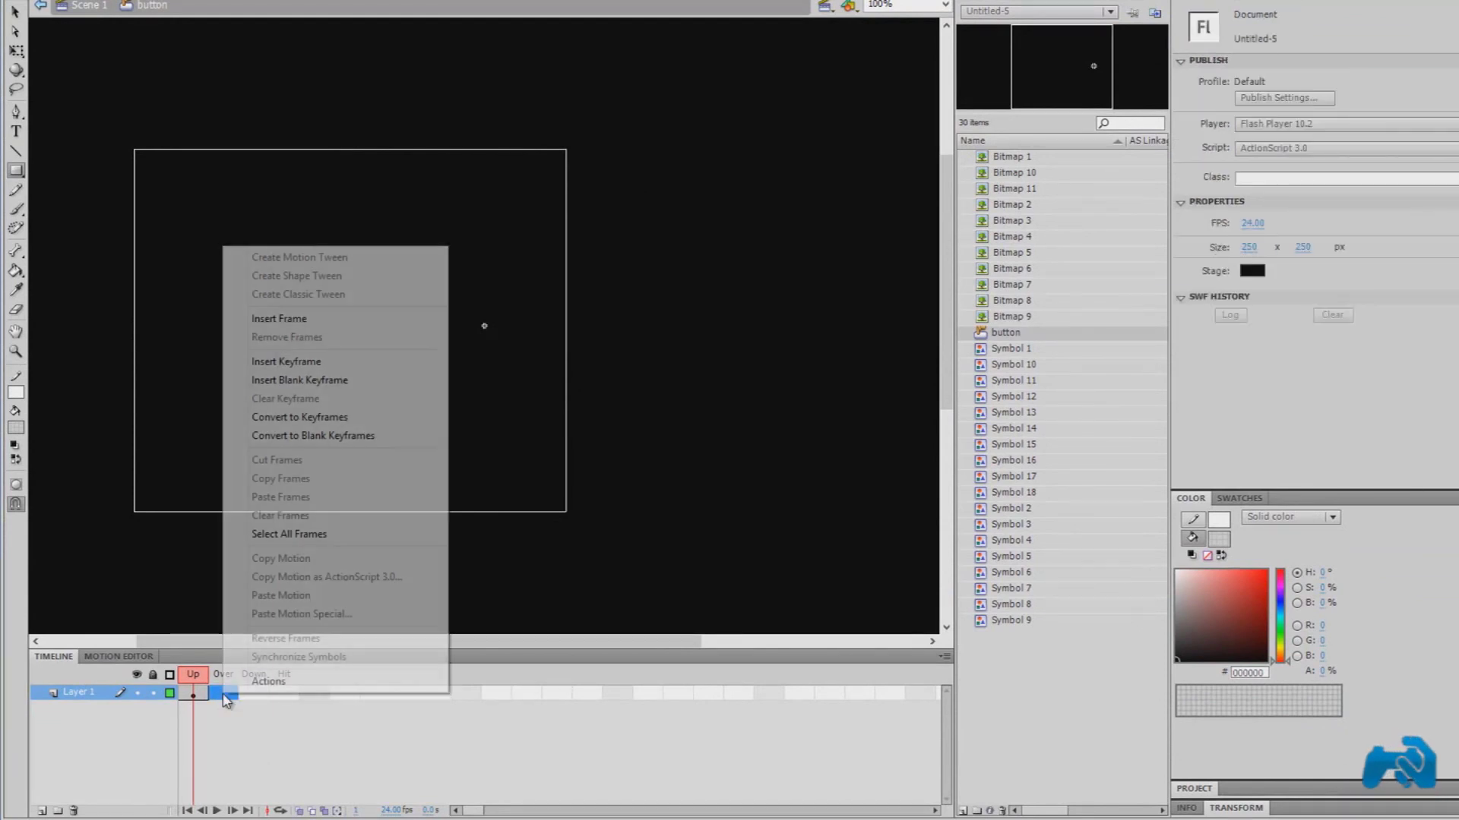
left_click(285, 361)
right_click(258, 693)
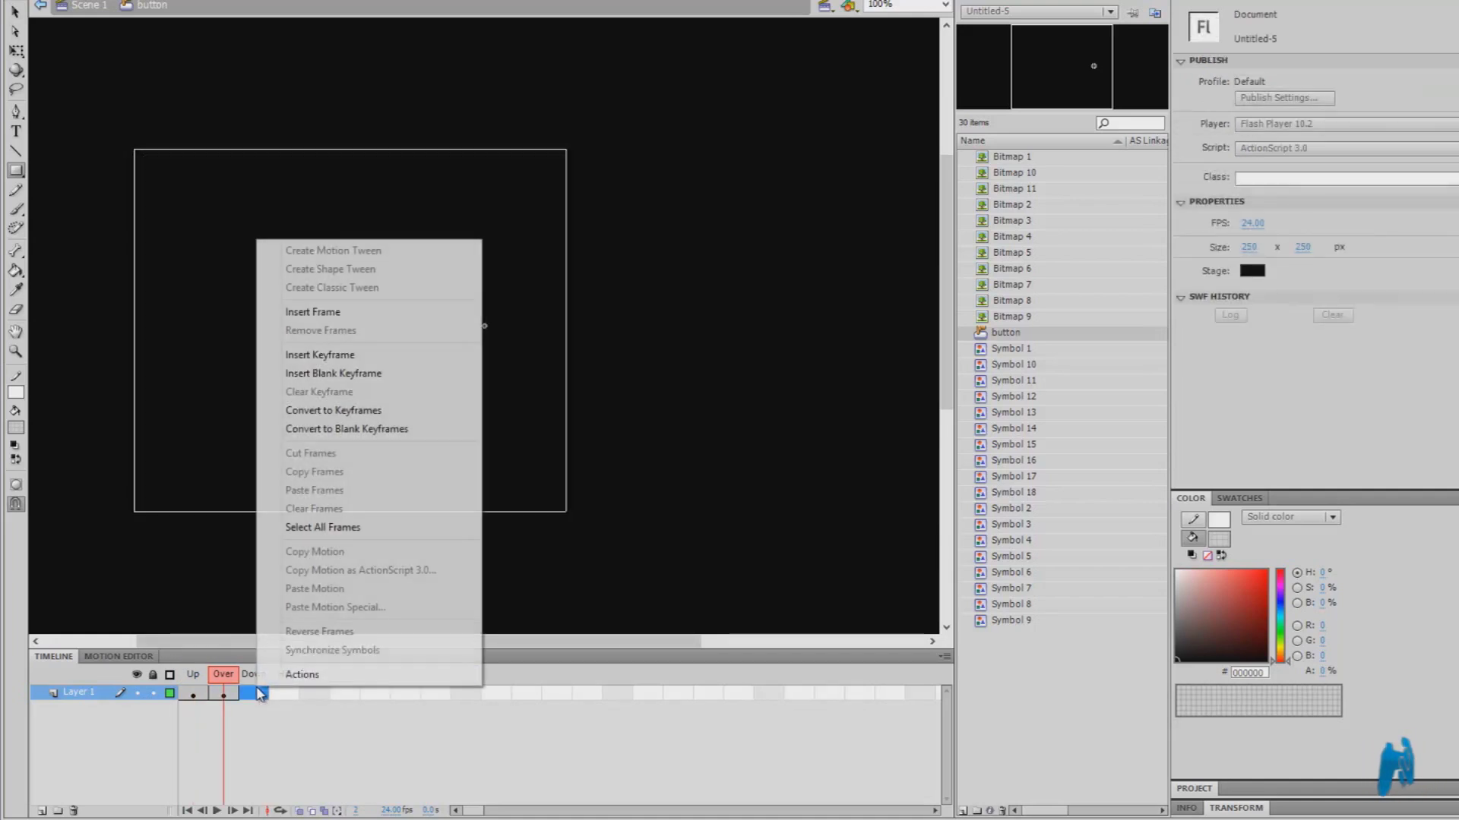
left_click(286, 354)
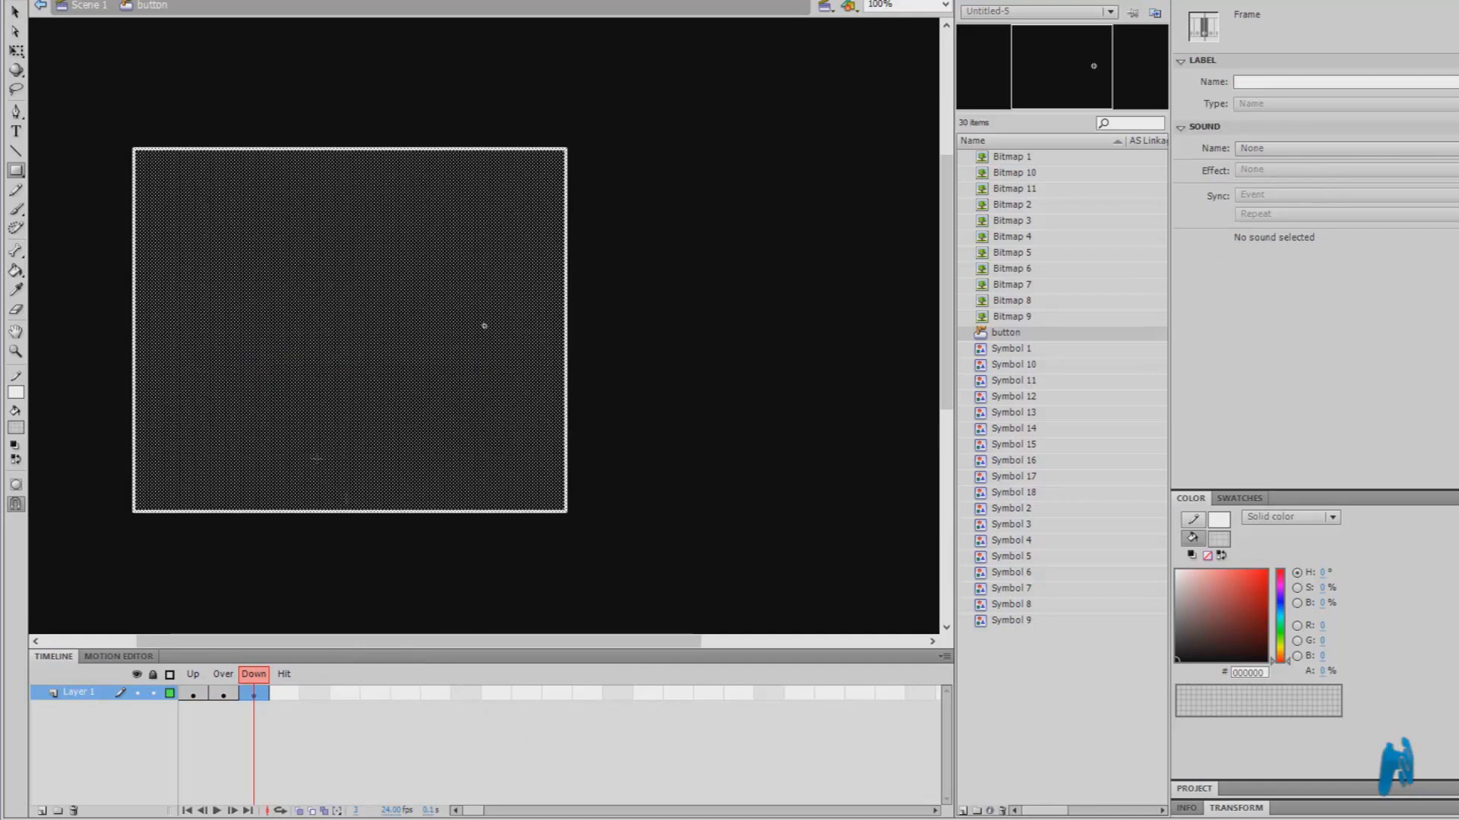
Step: Return to Scene 1 and place a button instance on Layer 2 covering the whole ad
left_click(89, 7)
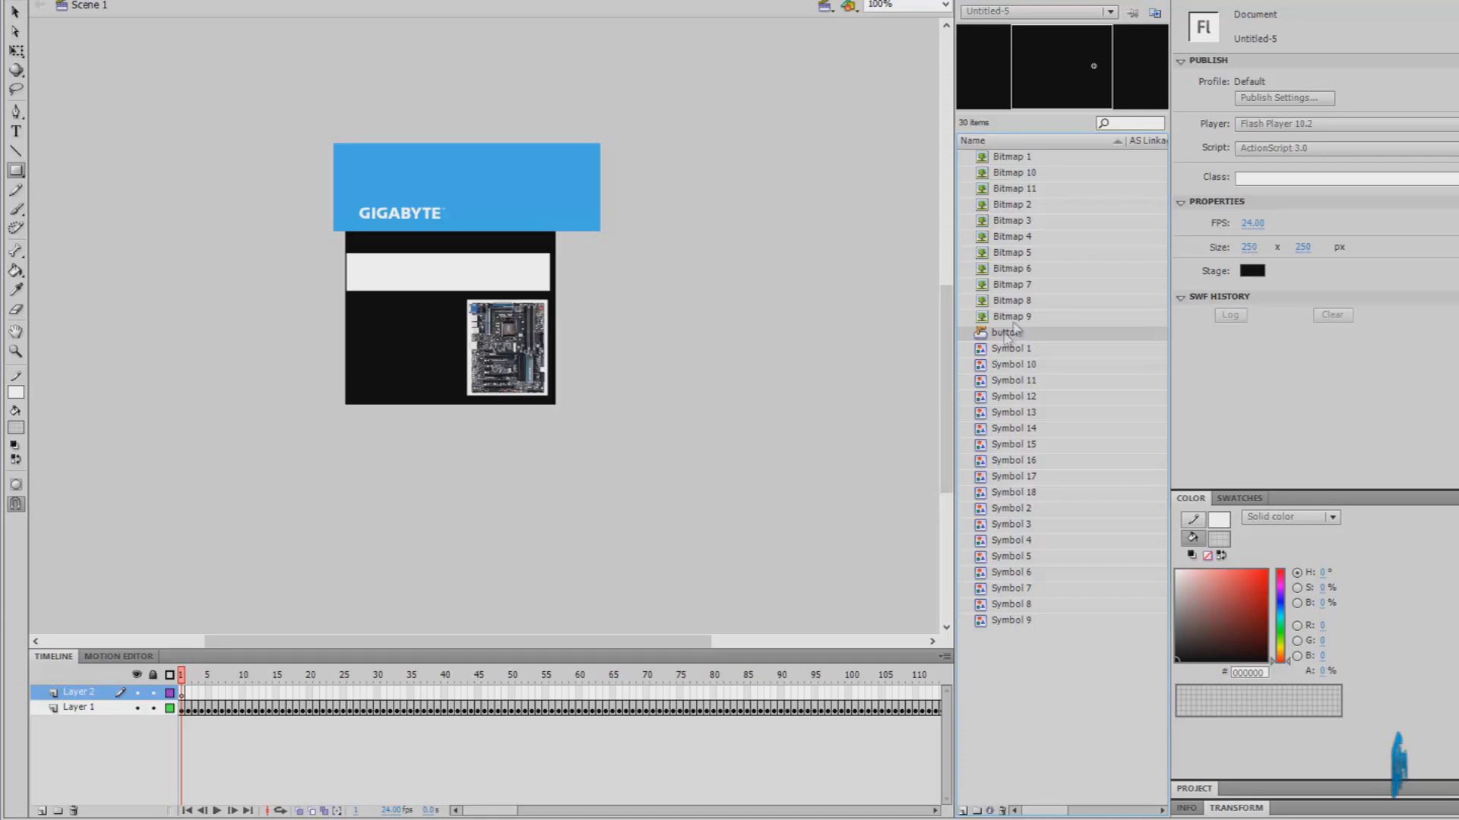
left_click_drag(1015, 338, 468, 287)
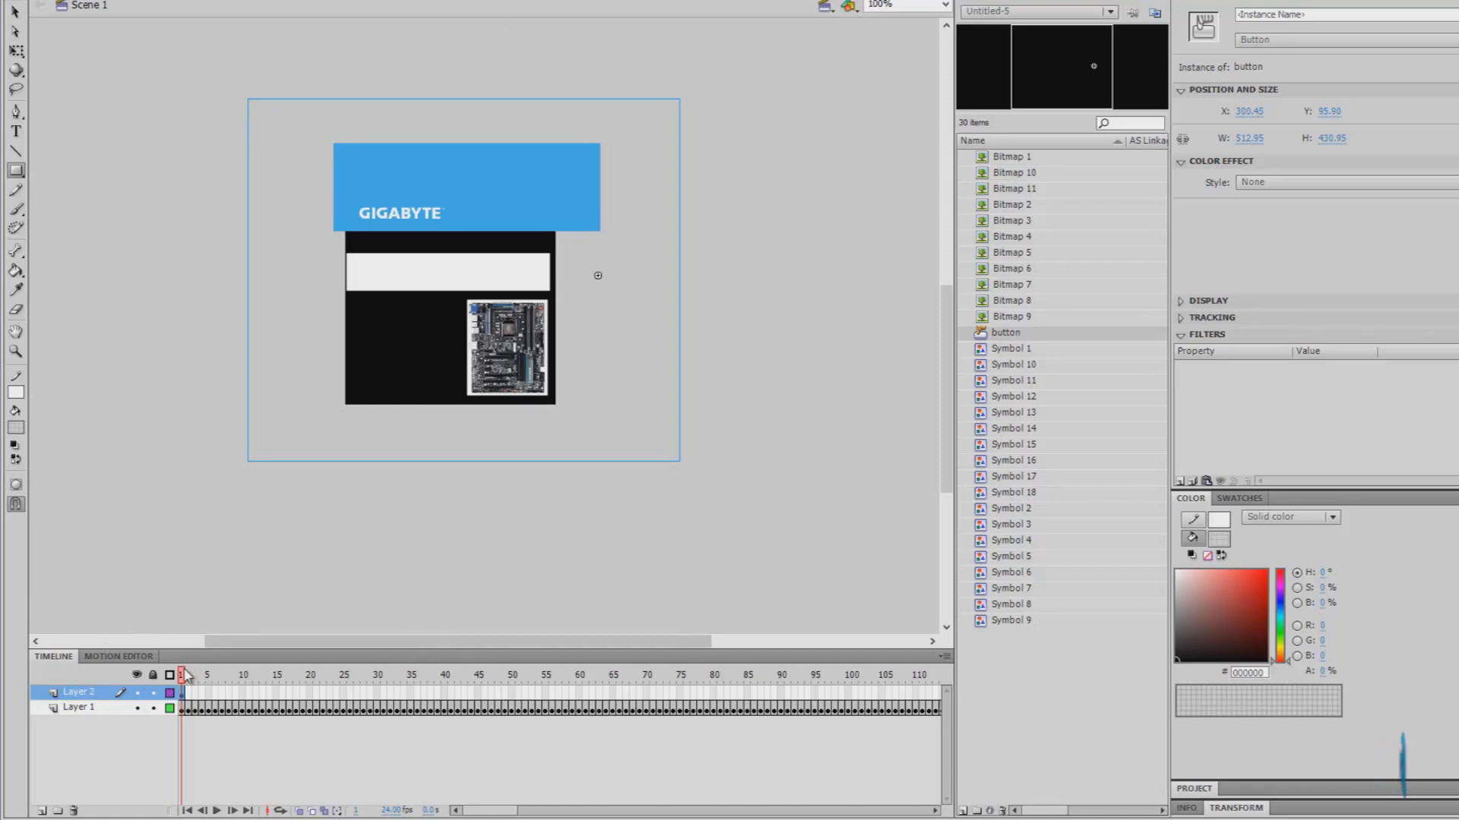
mouse_move(185, 677)
left_mouse_down()
mouse_move(203, 680)
mouse_move(181, 677)
left_mouse_up()
left_click(256, 344)
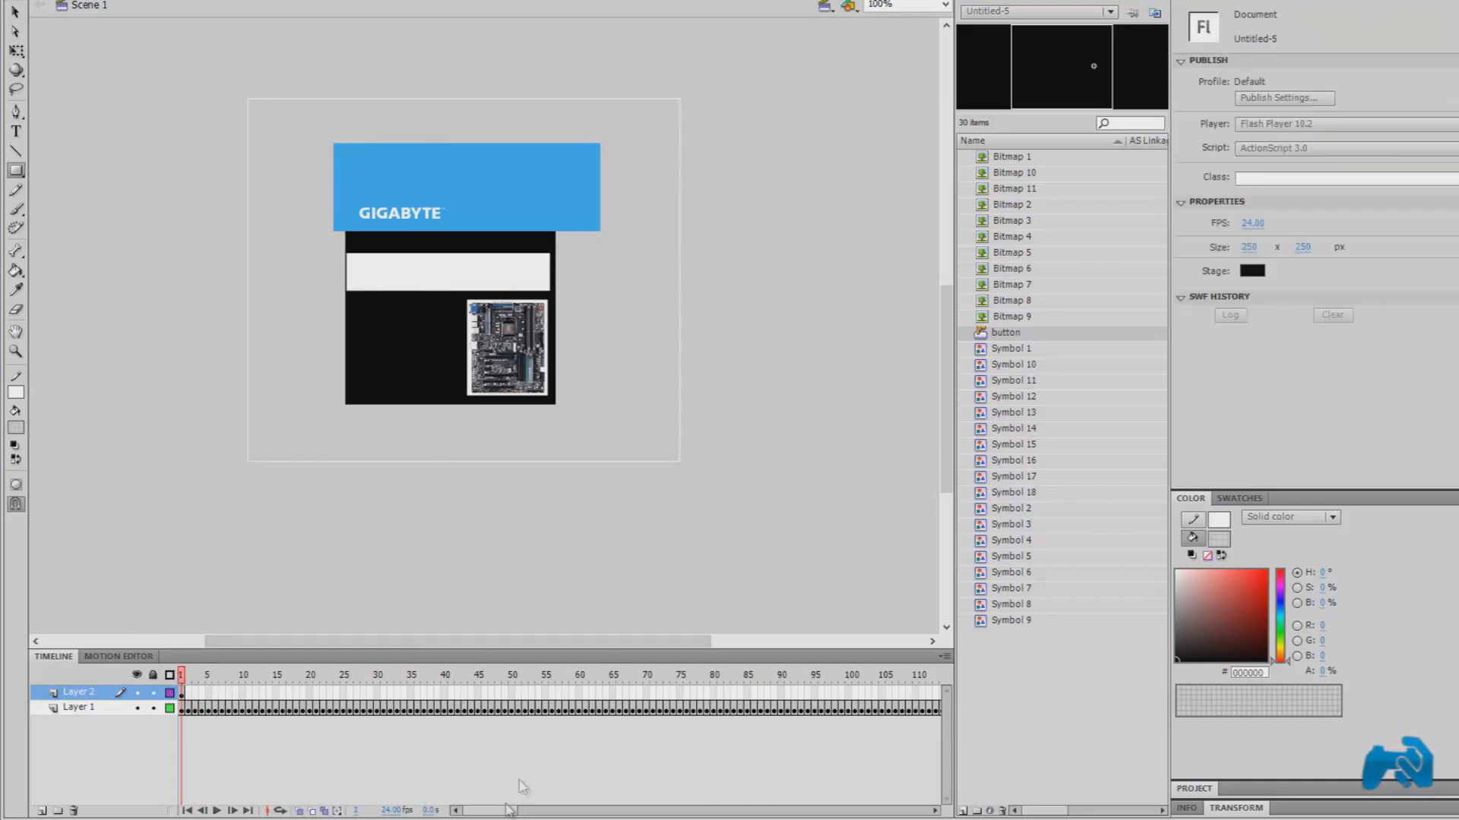
left_click_drag(504, 815, 644, 788)
Step: Insert a keyframe at frame 340 on Layer 2 so the button spans the ad's length
left_click(567, 692)
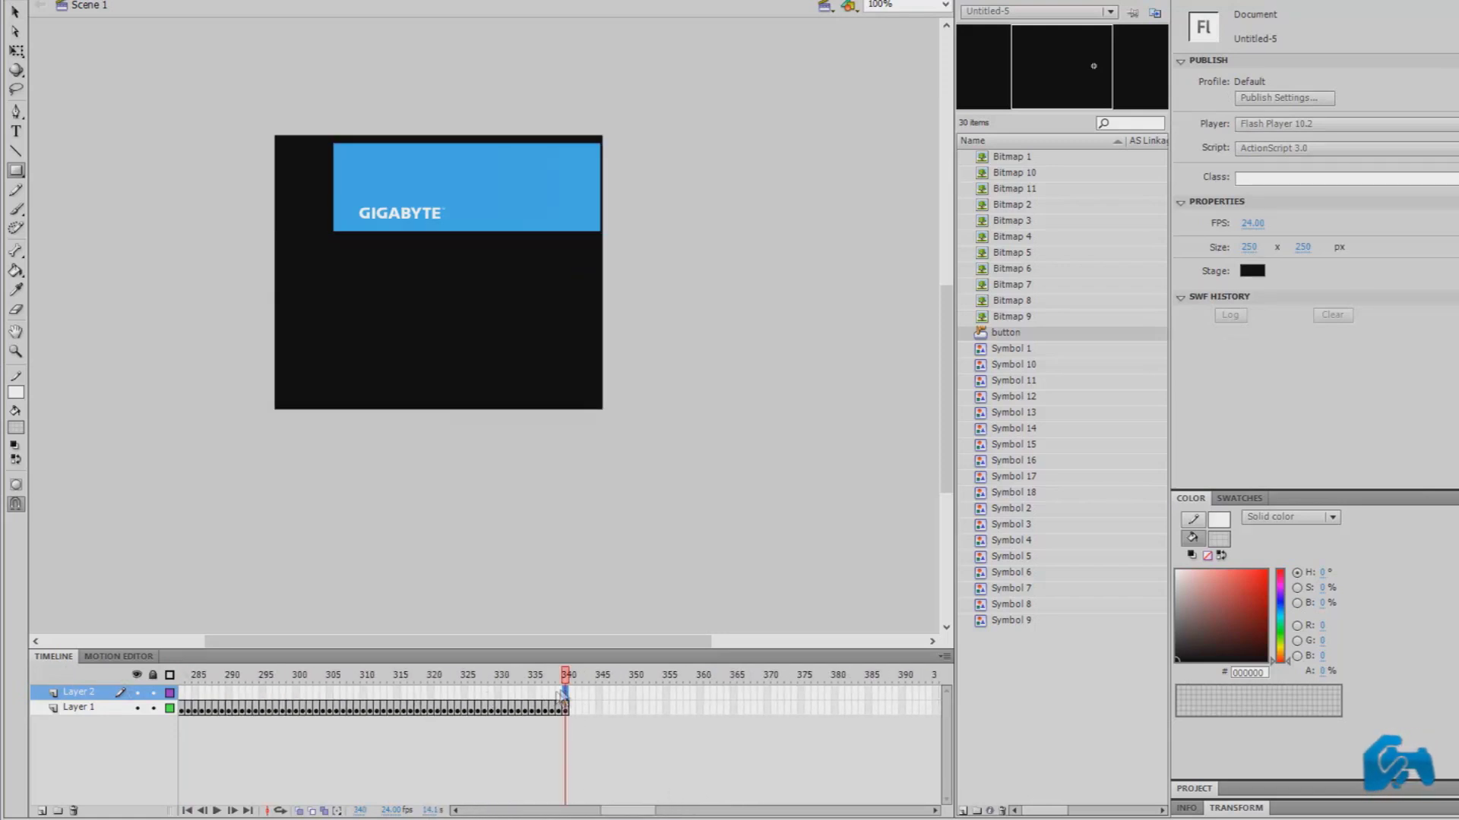
right_click(566, 692)
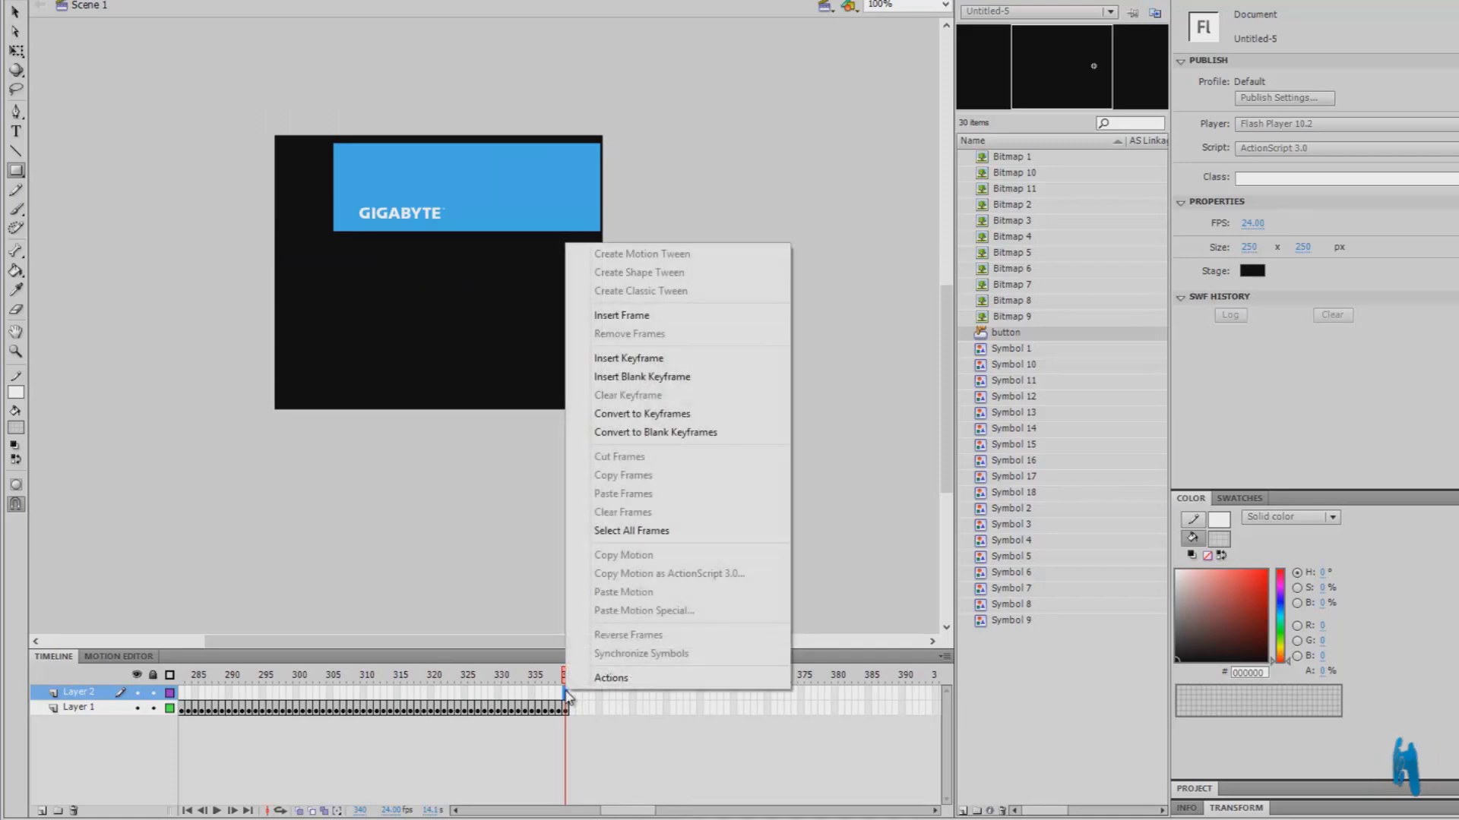
left_click(645, 362)
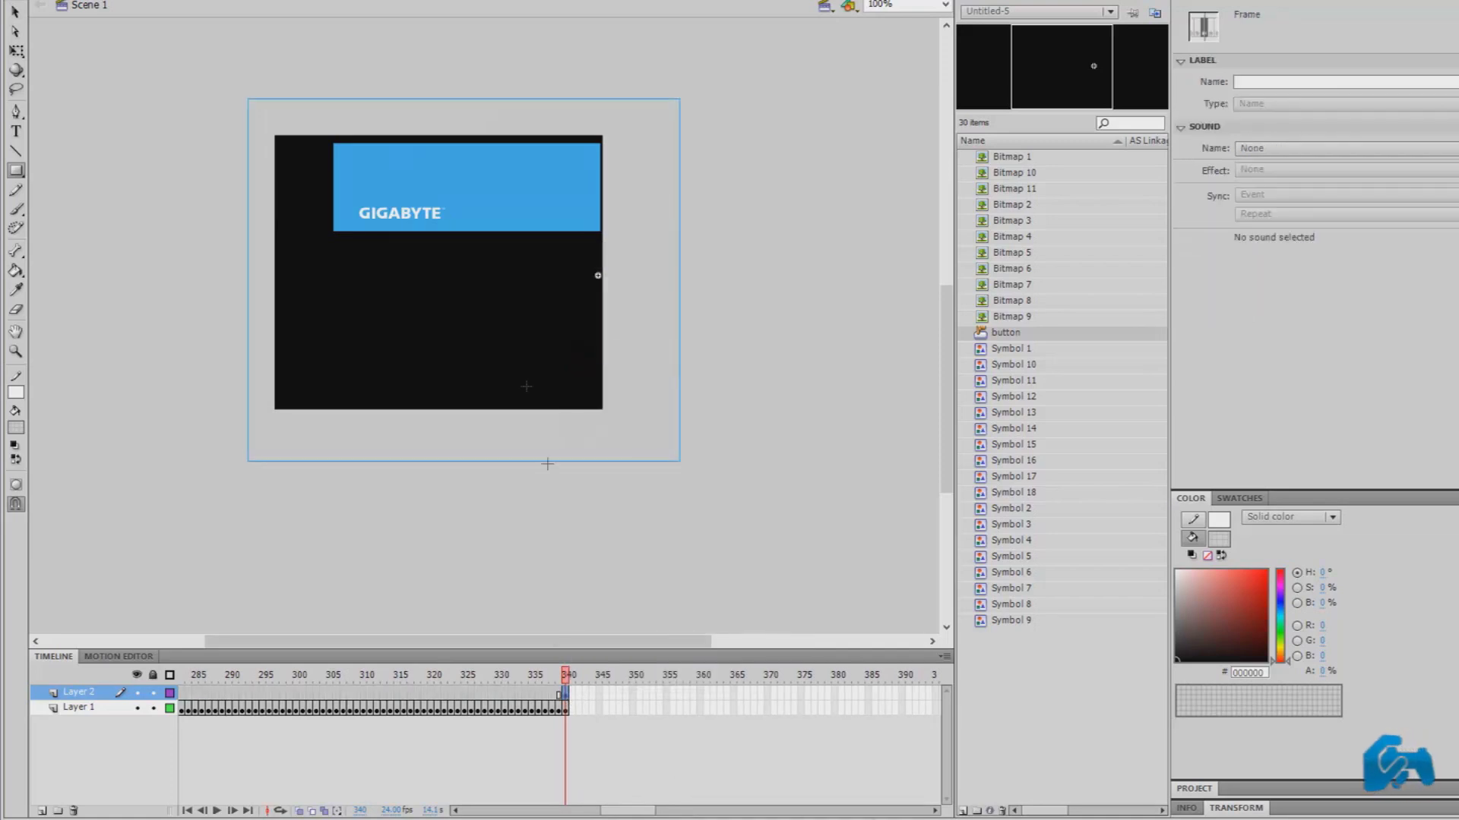
mouse_move(574, 686)
left_mouse_down()
mouse_move(427, 684)
mouse_move(575, 688)
left_mouse_up()
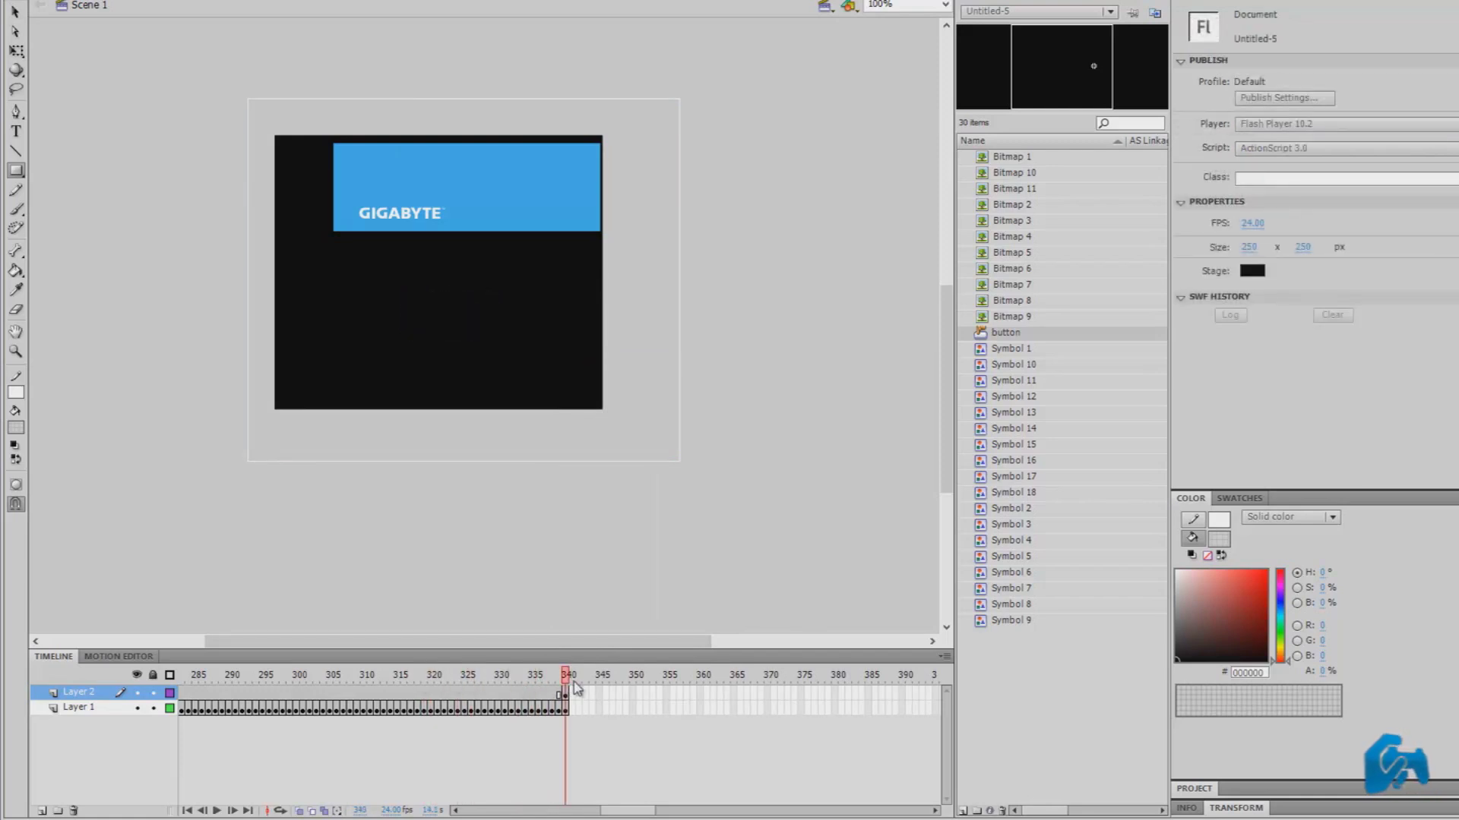
left_click_drag(644, 811, 501, 811)
left_click(42, 4)
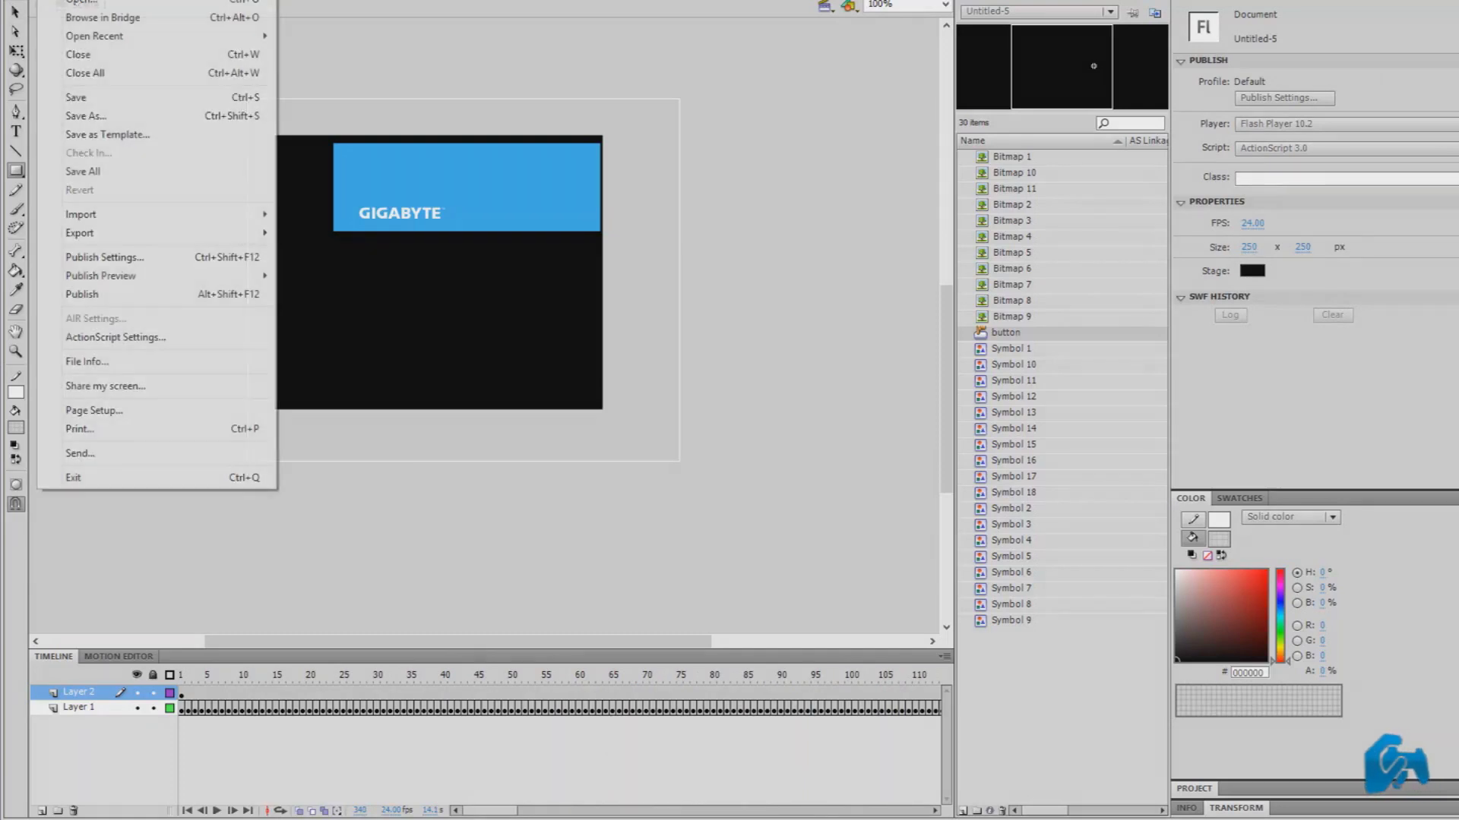
left_click(129, 260)
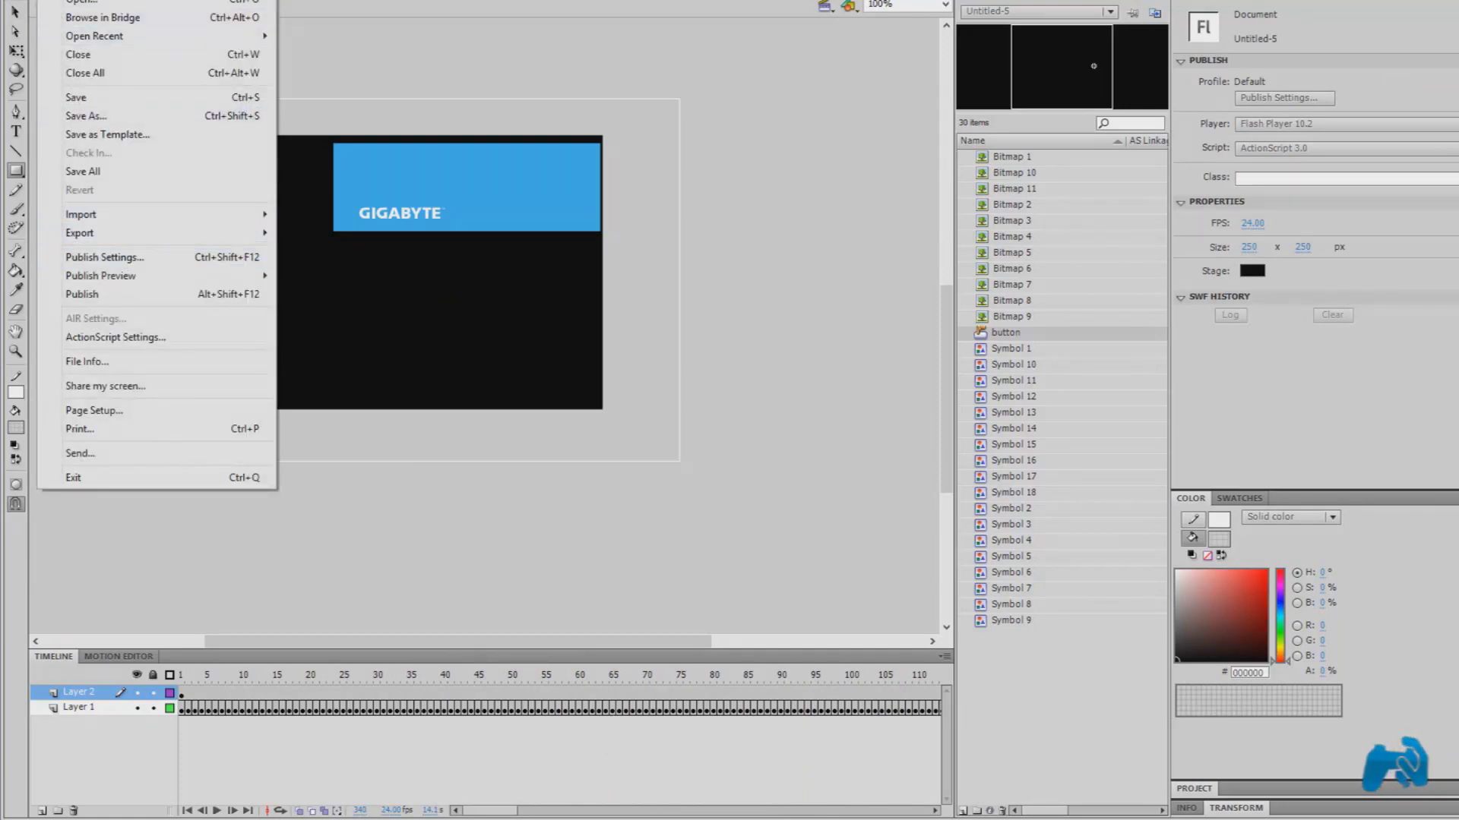
mouse_move(144, 276)
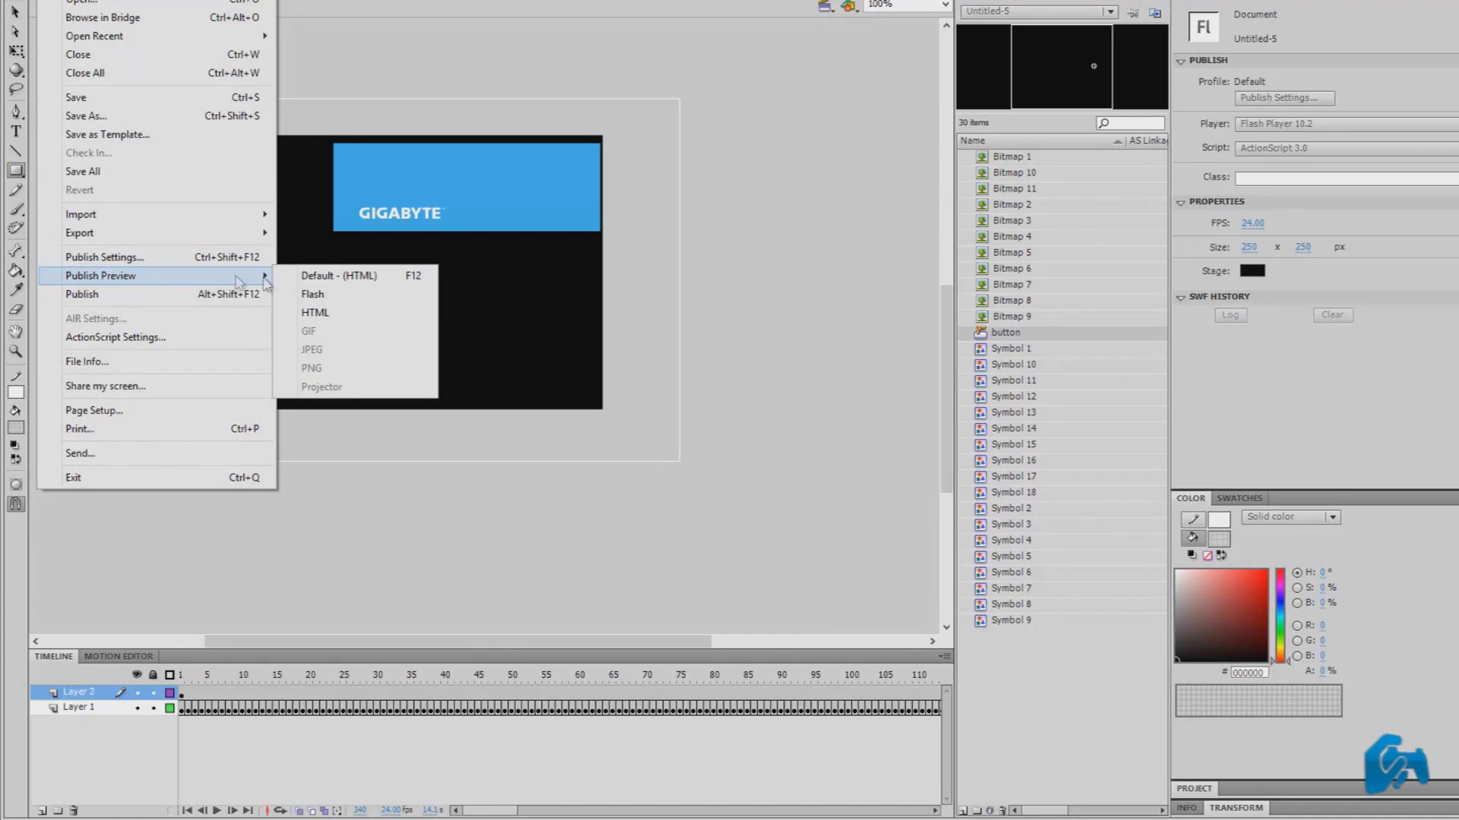
left_click(311, 294)
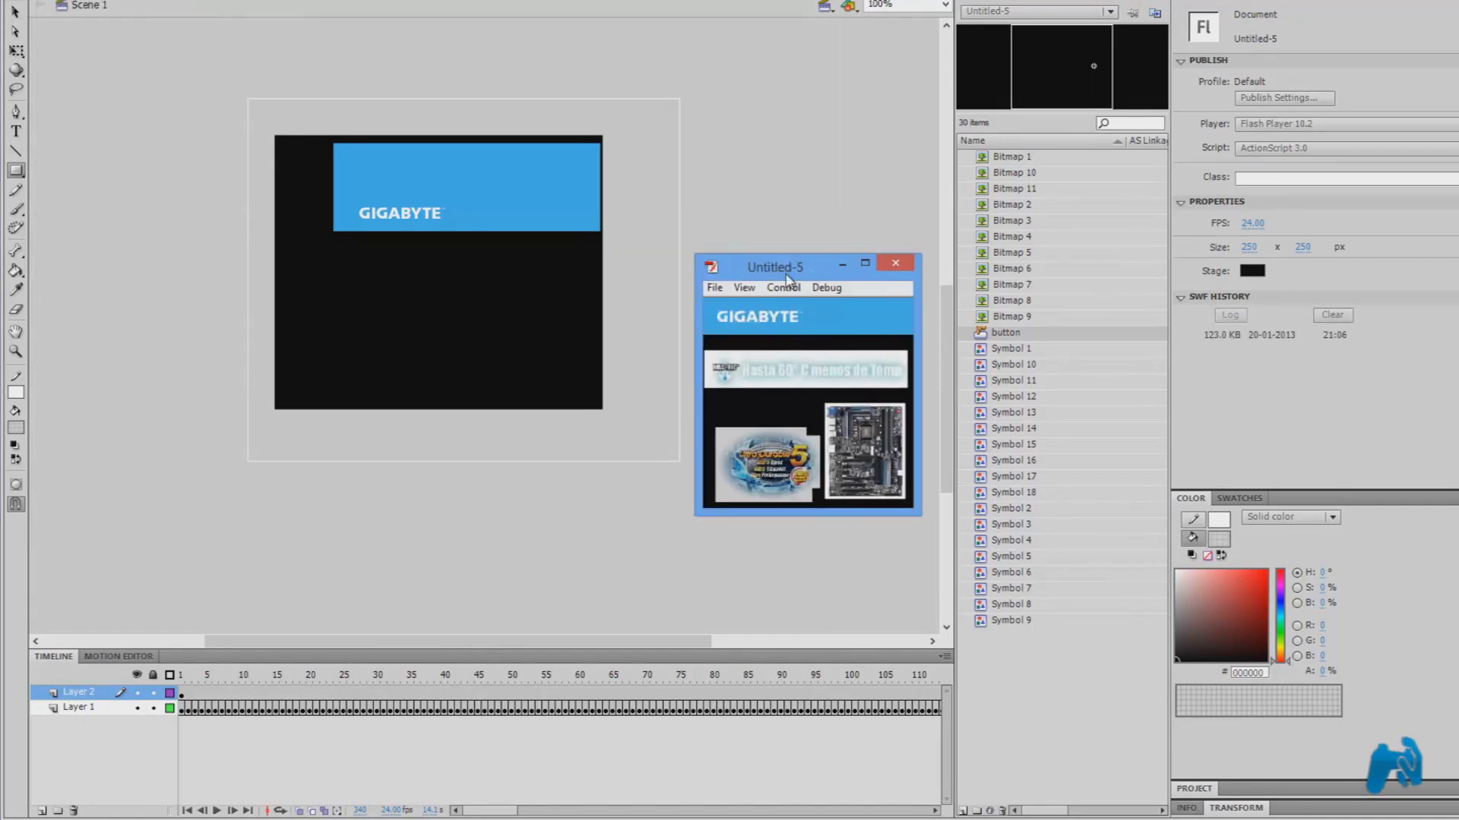
left_click_drag(791, 267, 757, 196)
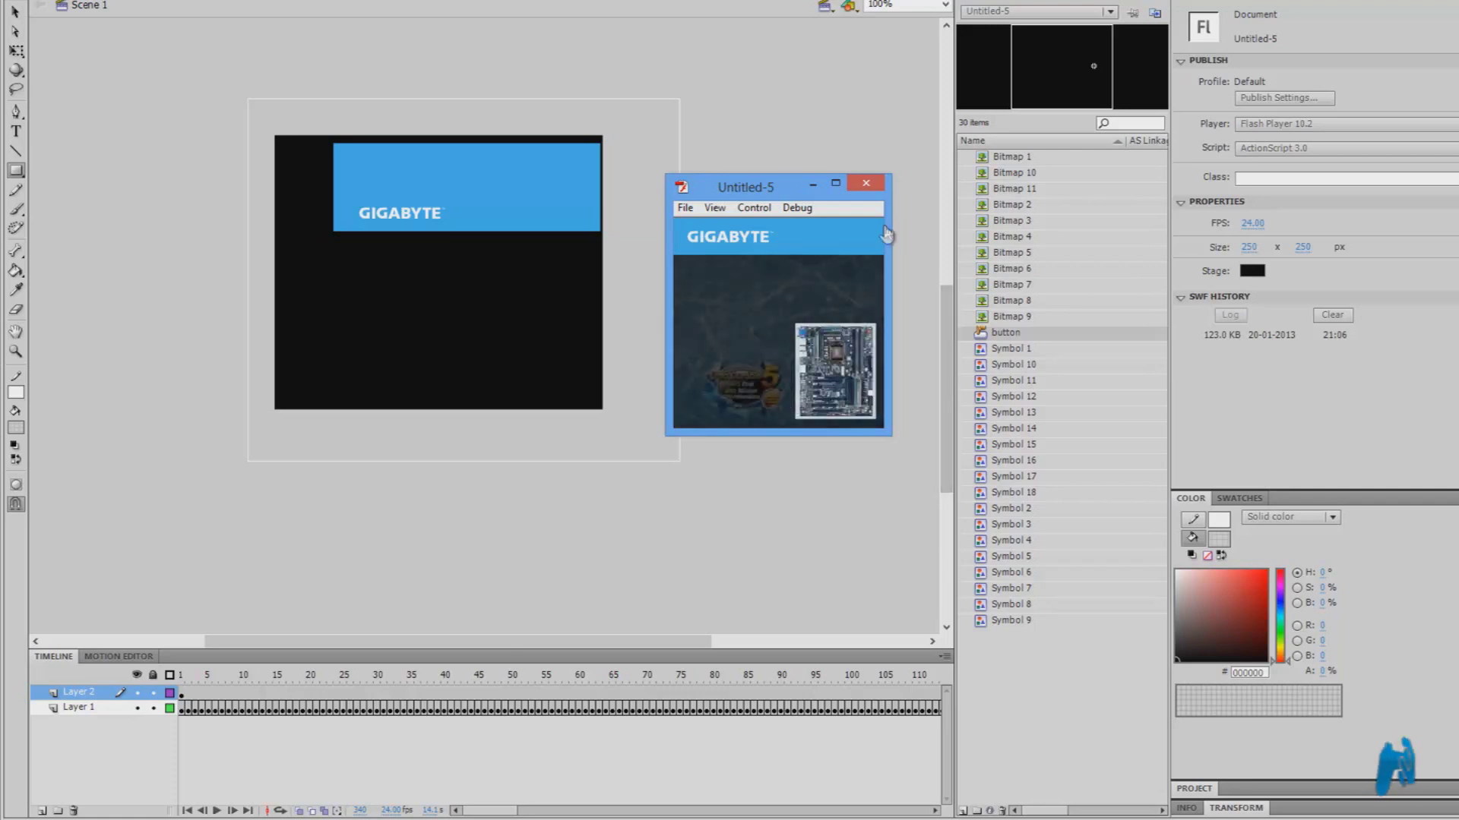
Step: Close the ad preview and show the Actions panel for Layer 2, frame 1
left_click(875, 188)
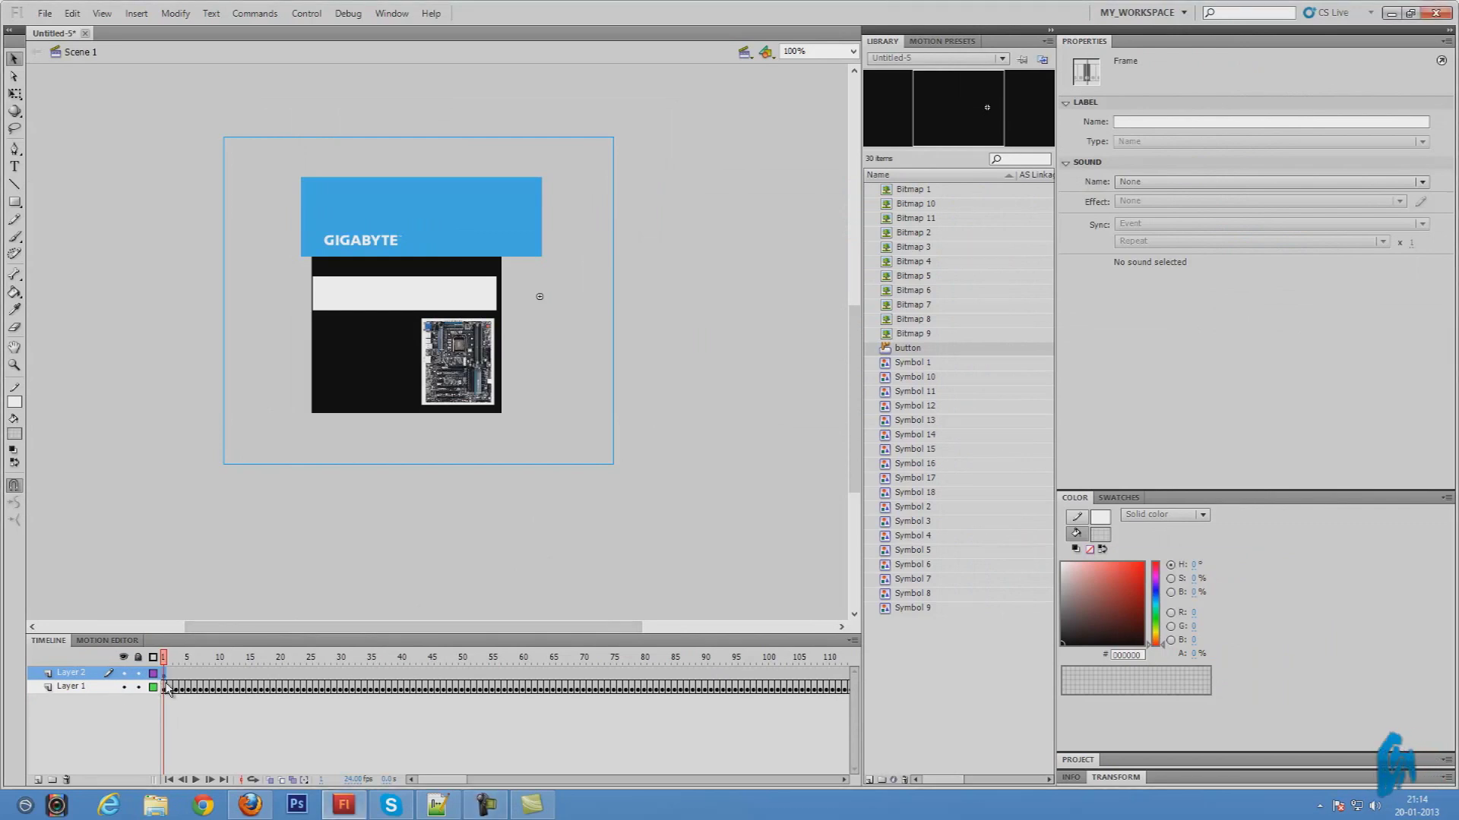
left_click(392, 13)
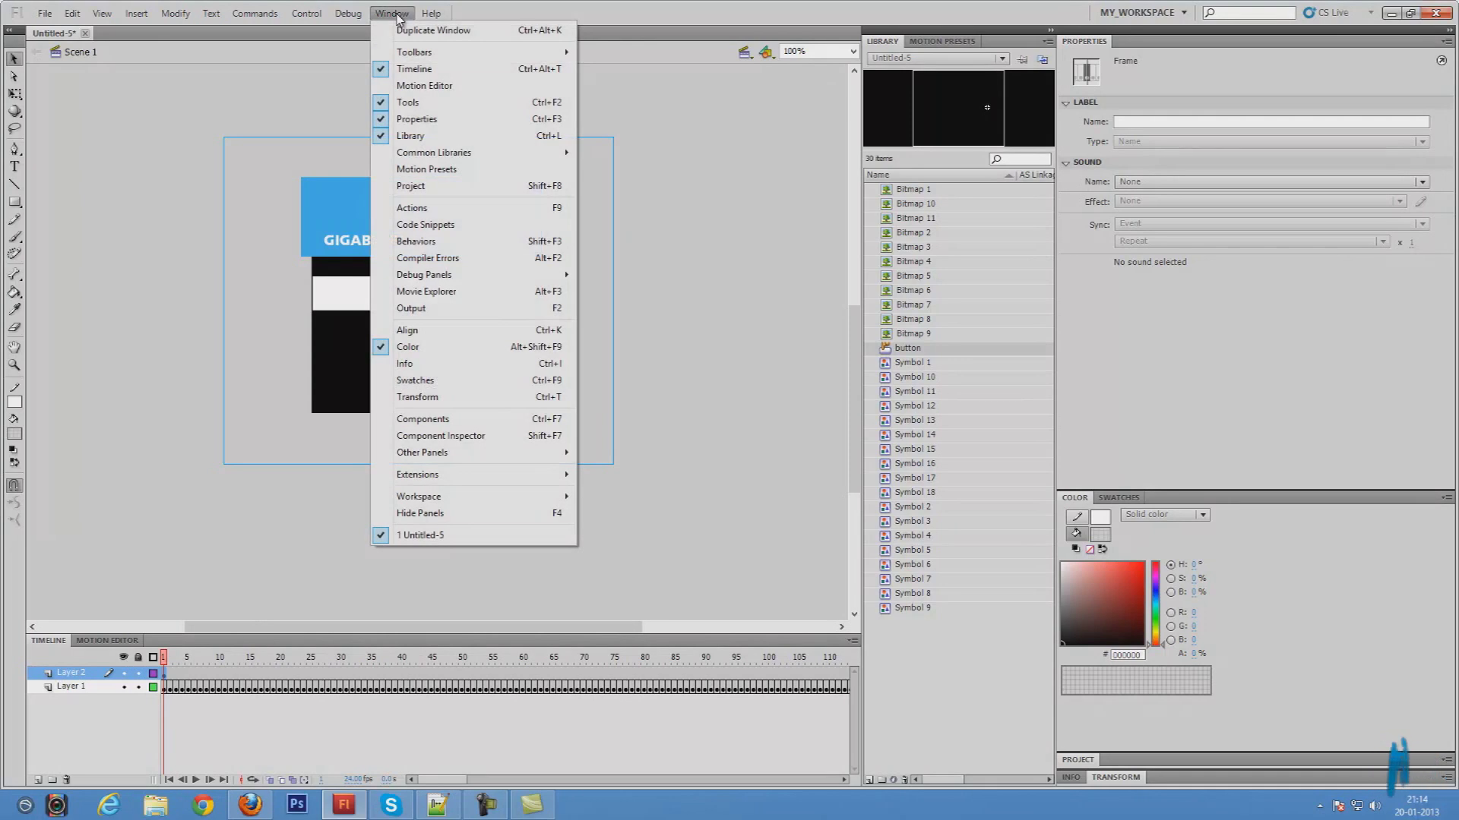
left_click(476, 212)
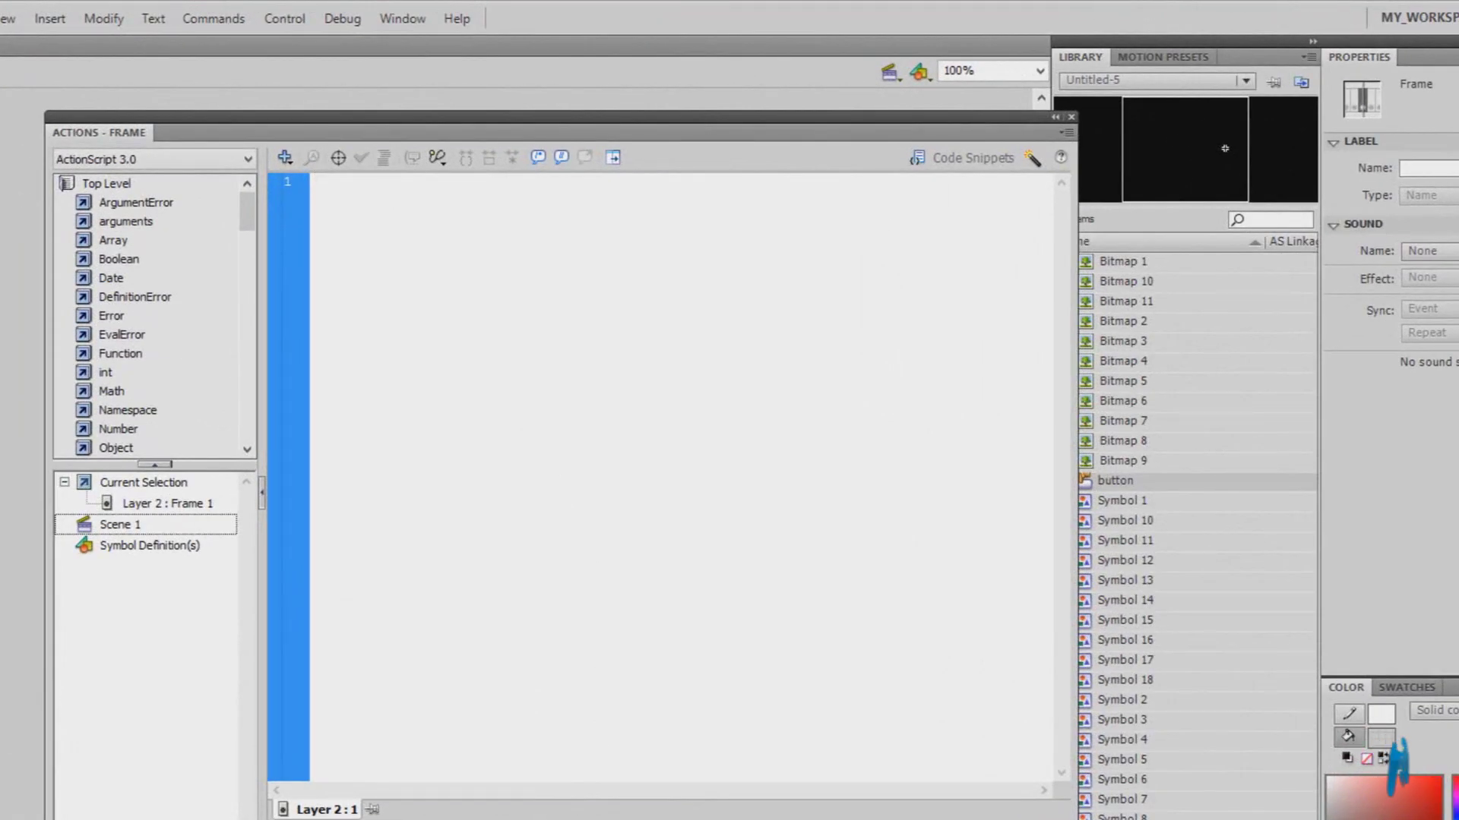
key("alt+Tab")
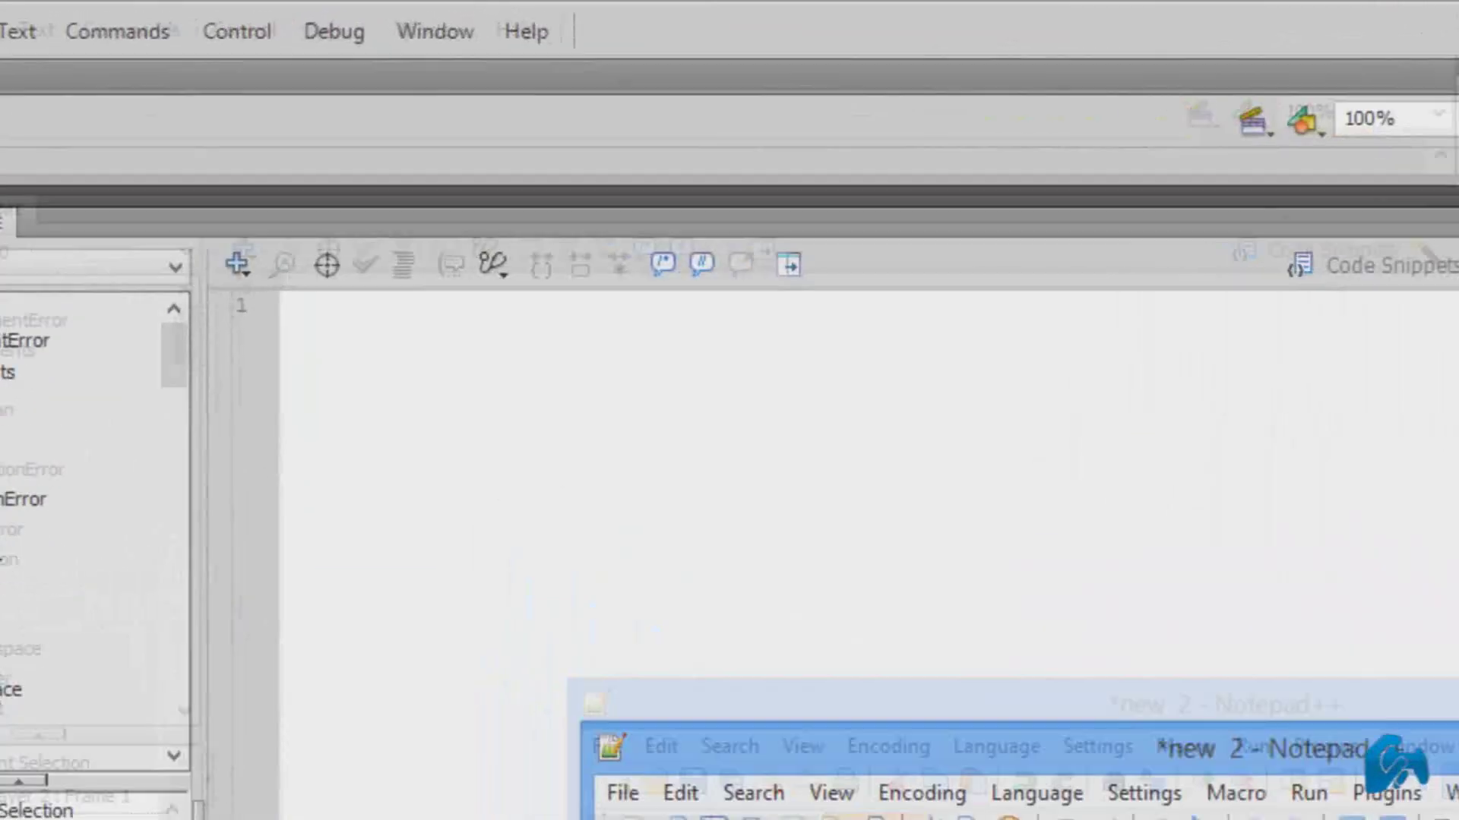
right_click(741, 406)
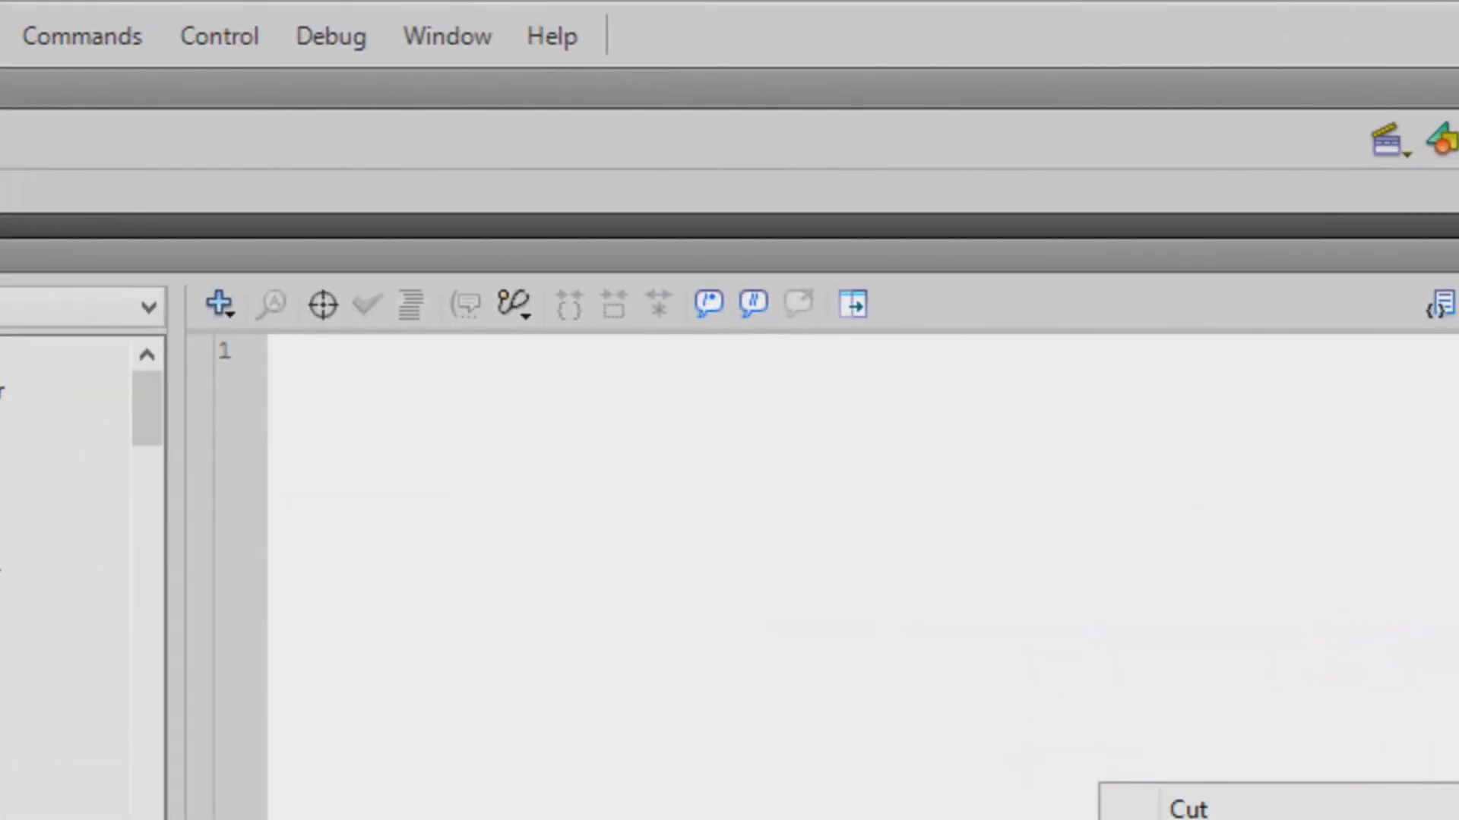
key("Escape")
type("var link:URLRequest = new URLRequest (\"http://www.google.com/\"); drcaos.addEventListener(MouseEvent.CLICK, gooo); function gooo(event:MouseEvent):void { navigateToURL(link); }")
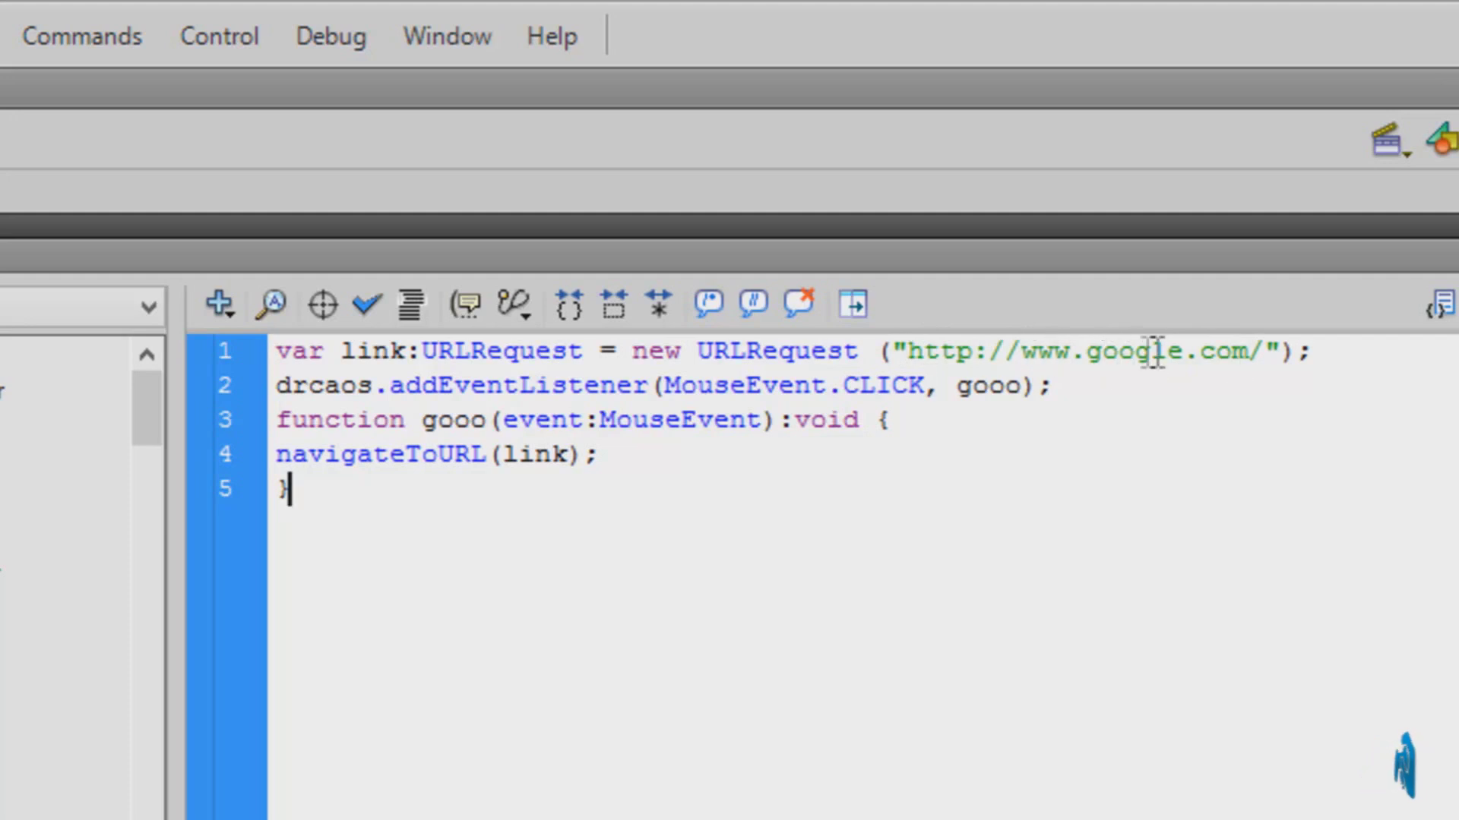
left_click_drag(1283, 351, 1091, 370)
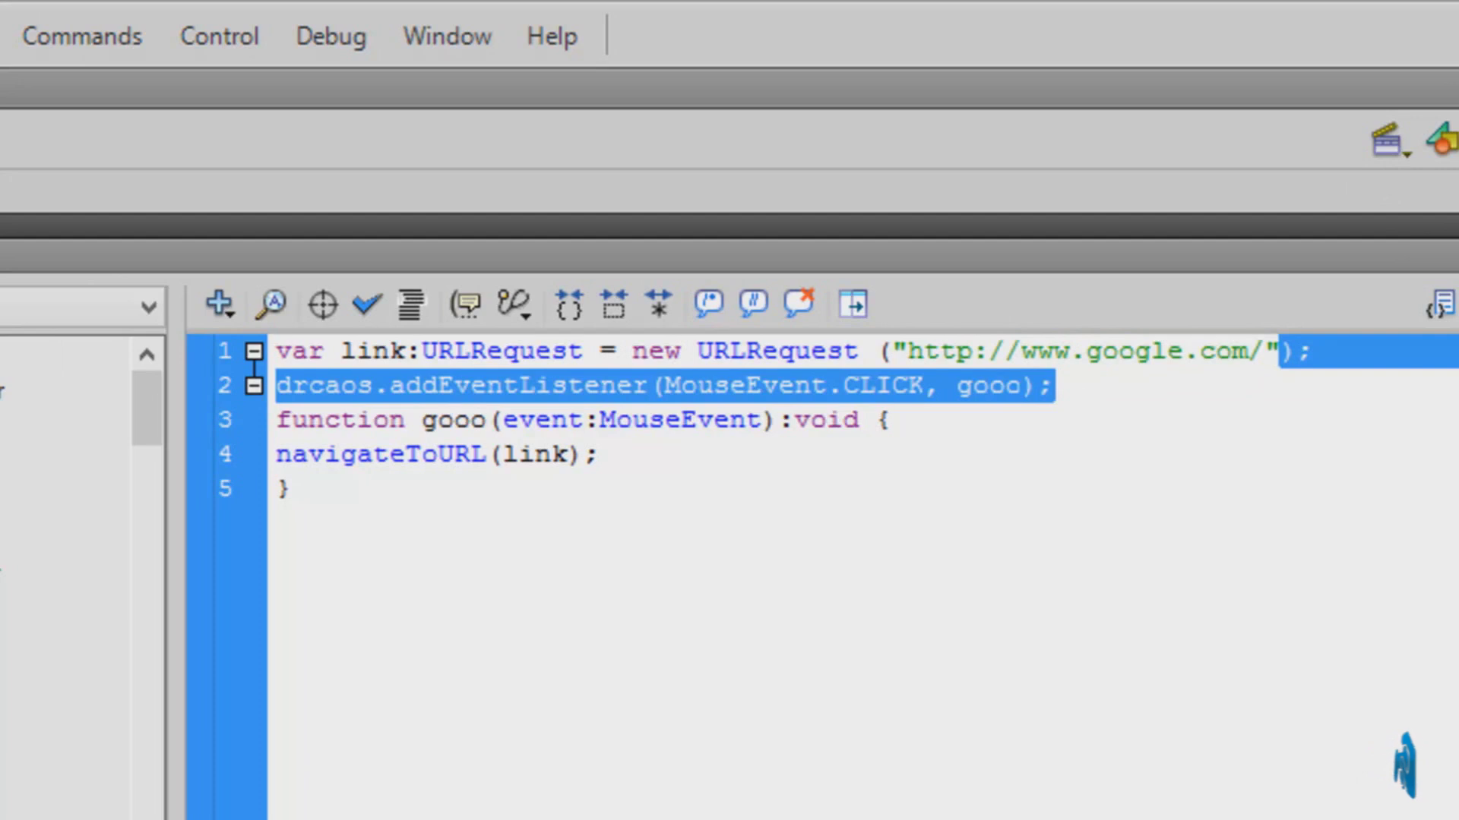
left_click(1247, 351)
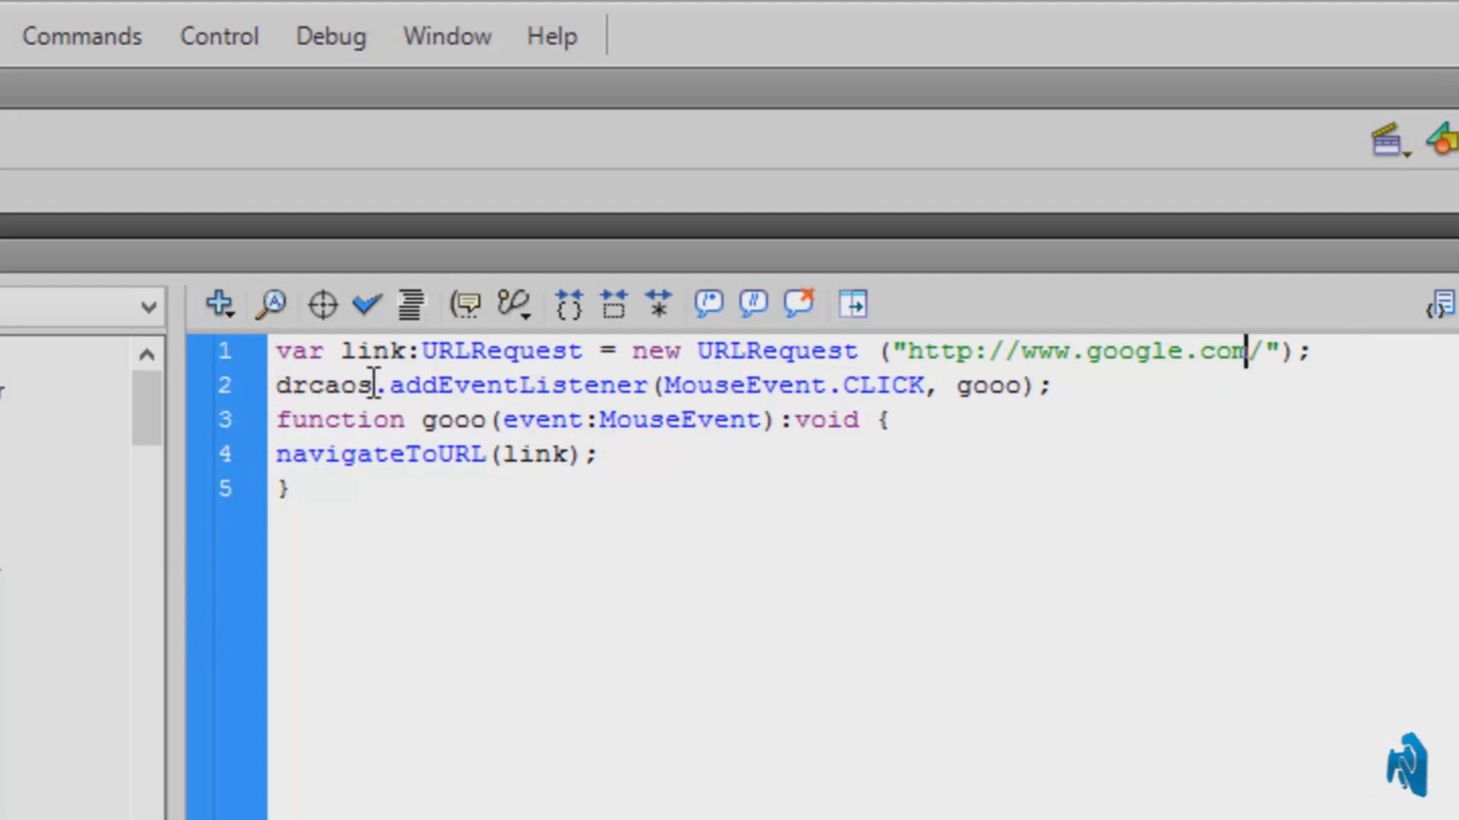
left_click_drag(377, 386, 269, 395)
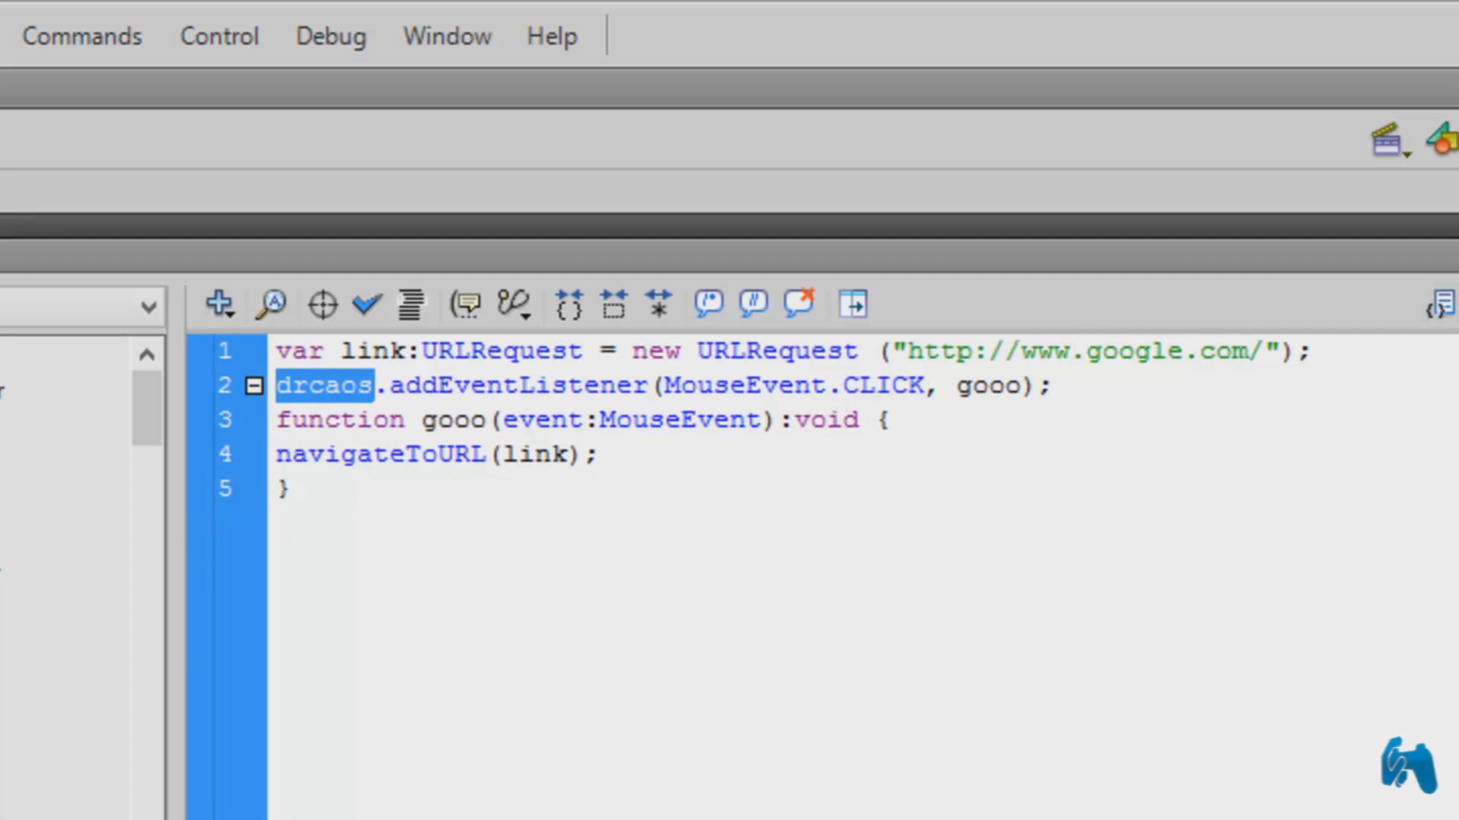
key("F9")
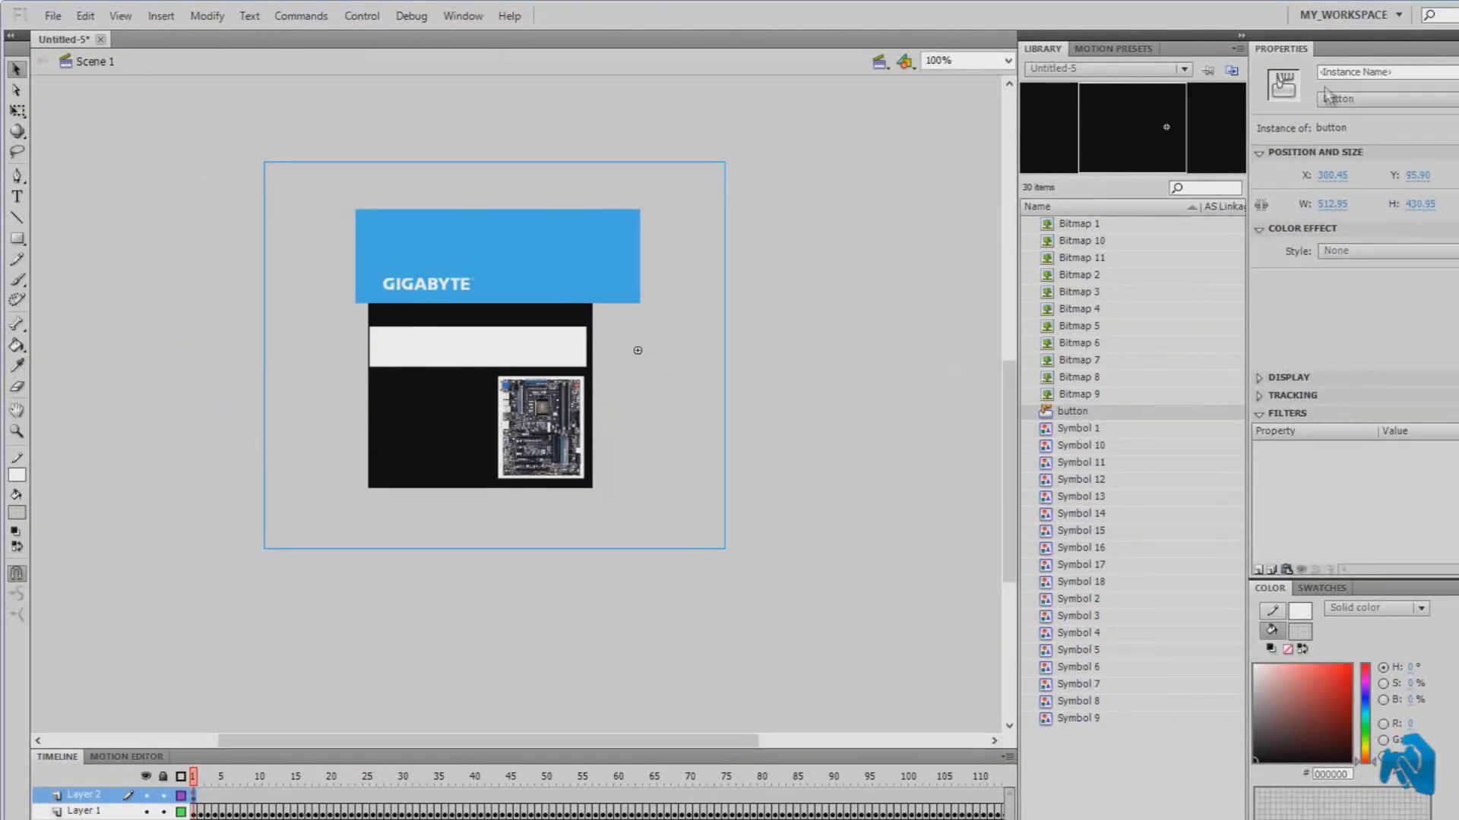
Step: Name the stage button instance drcaos in the Properties panel
left_click(1350, 70)
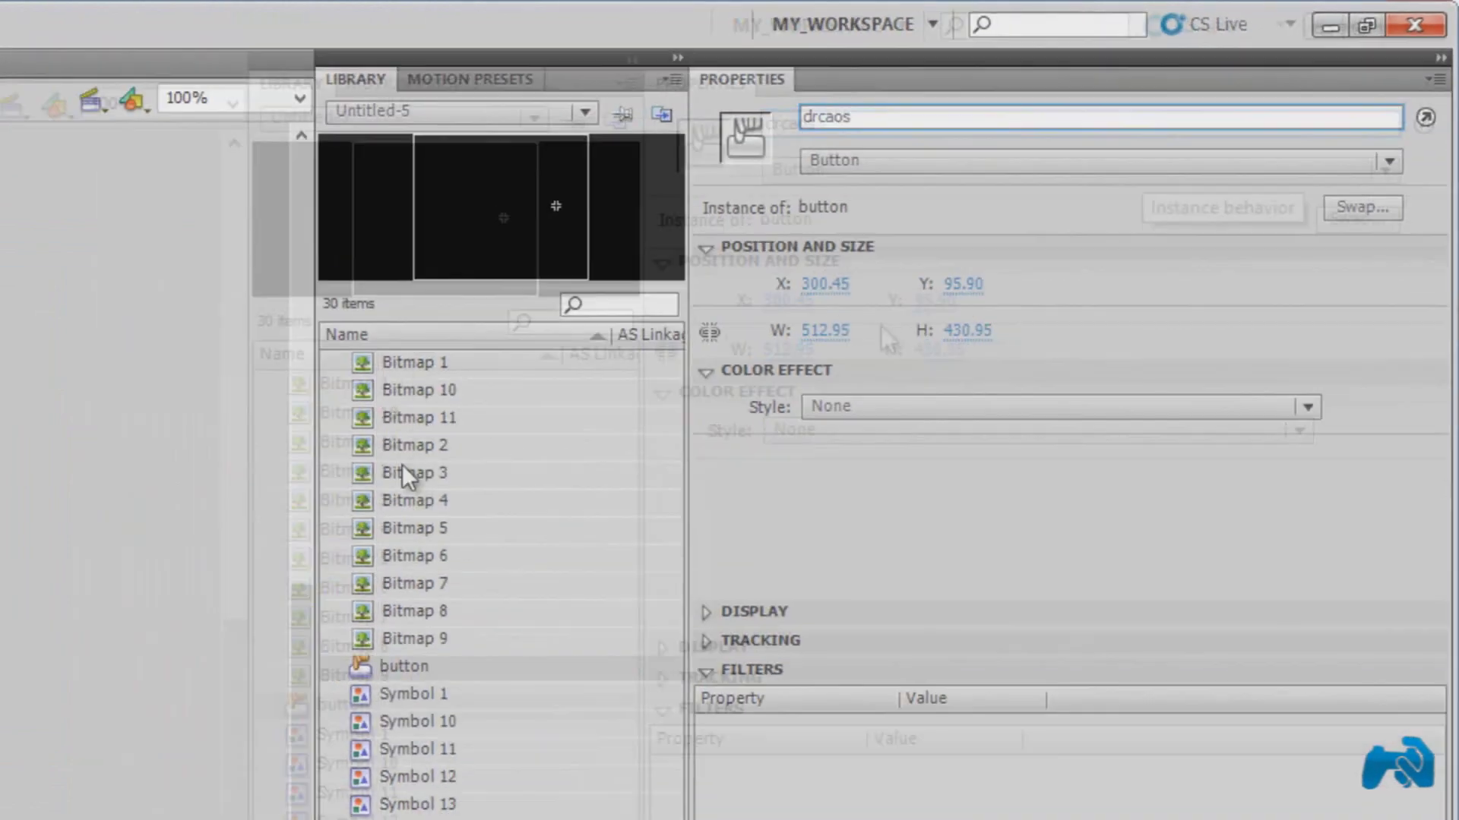
left_click(0, 572)
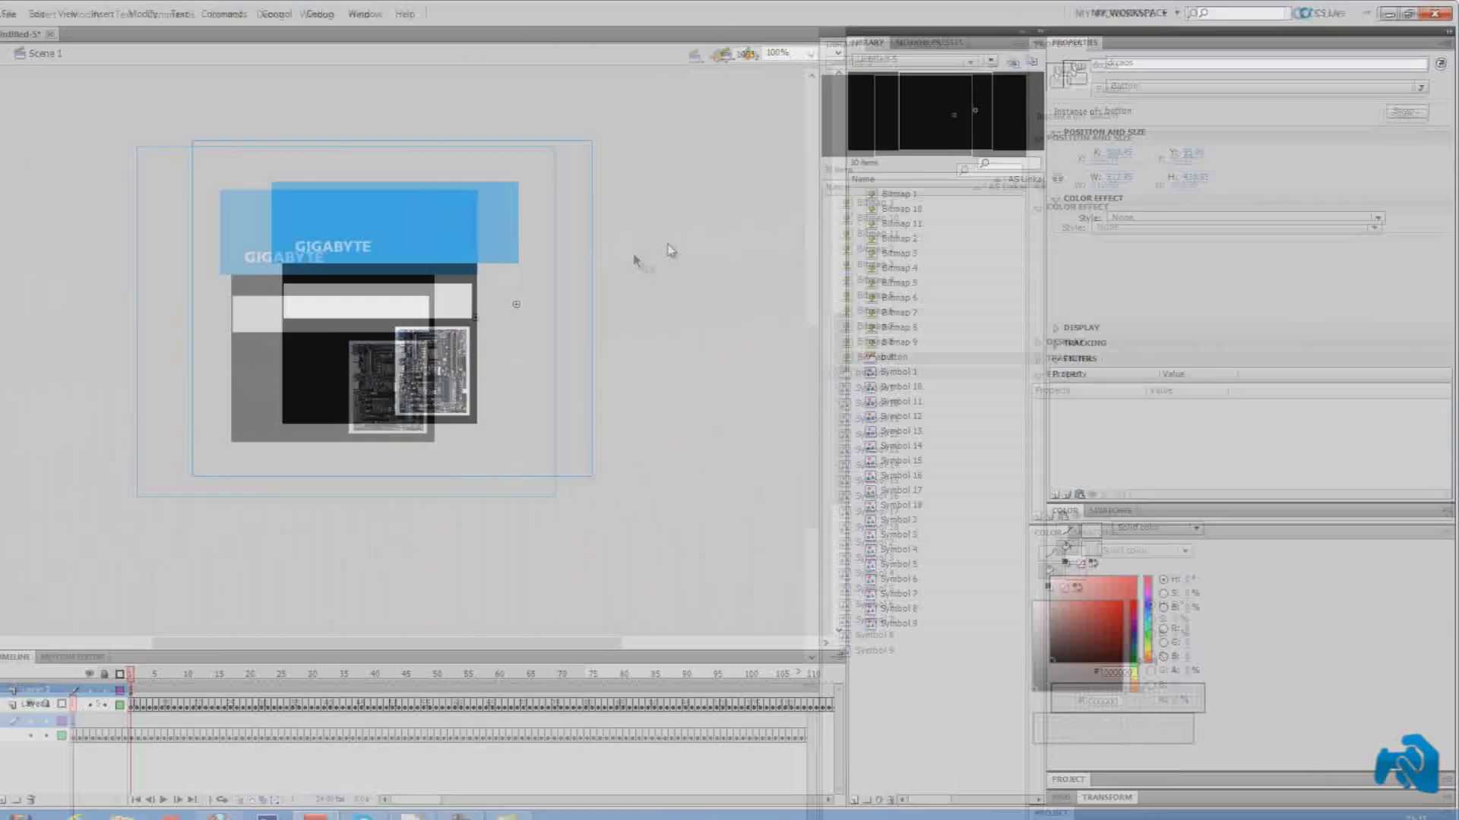
Step: Preview the ad as Default (HTML) in Firefox, confirm it opens google.com, and close the preview window
left_click(42, 13)
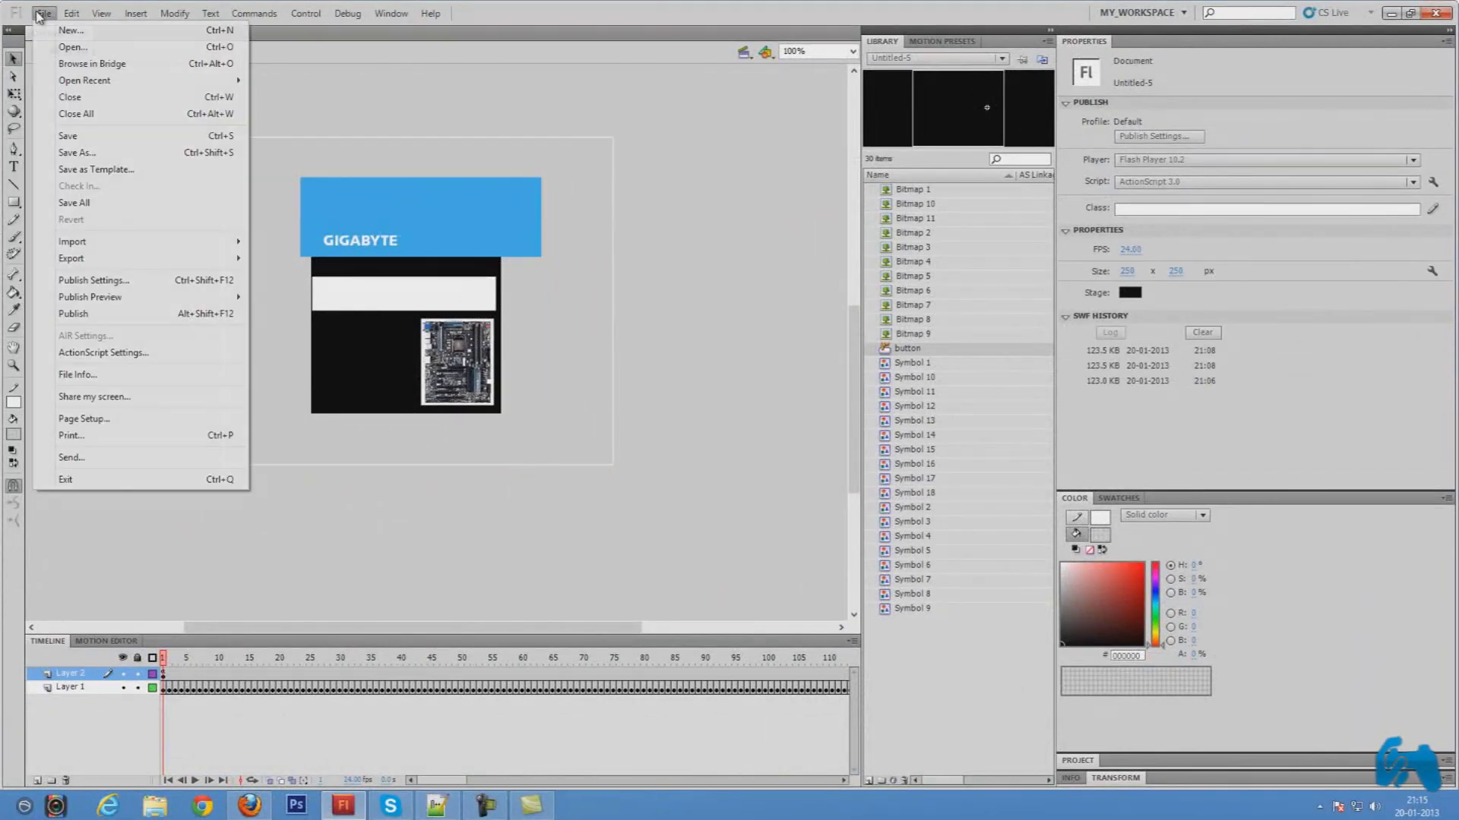
mouse_move(229, 304)
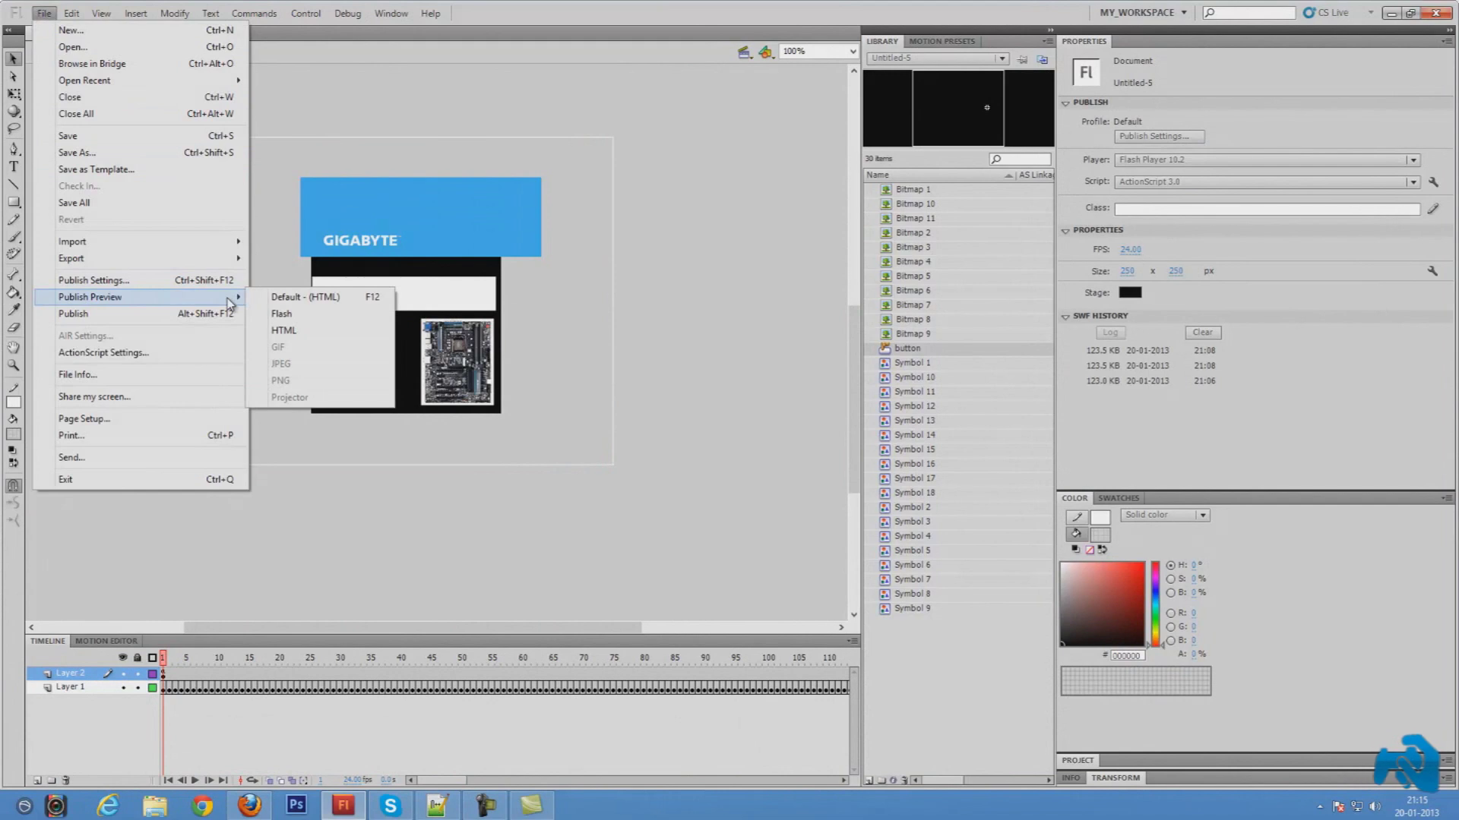
left_click(311, 297)
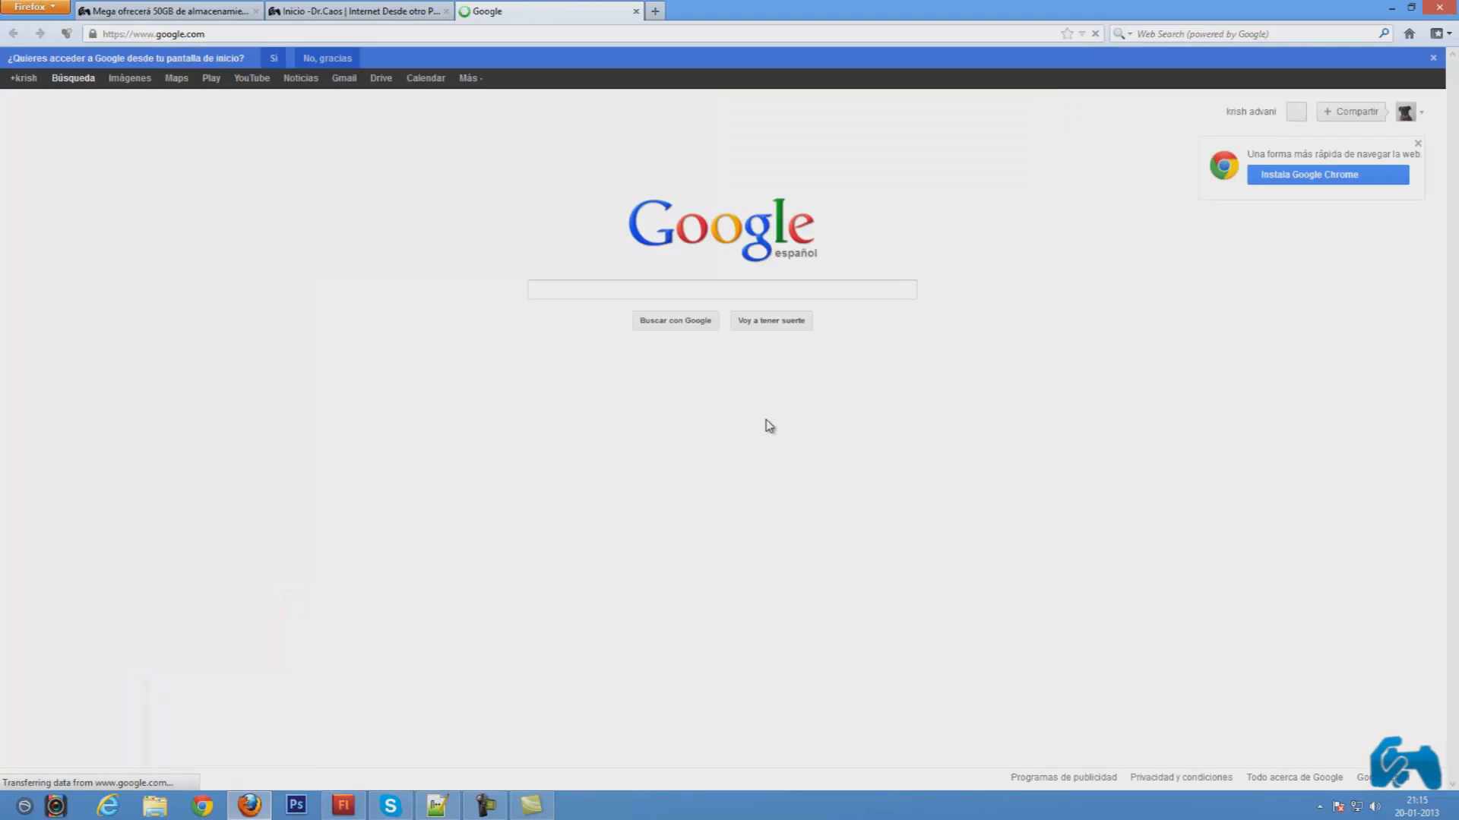
left_click(334, 807)
left_click(781, 214)
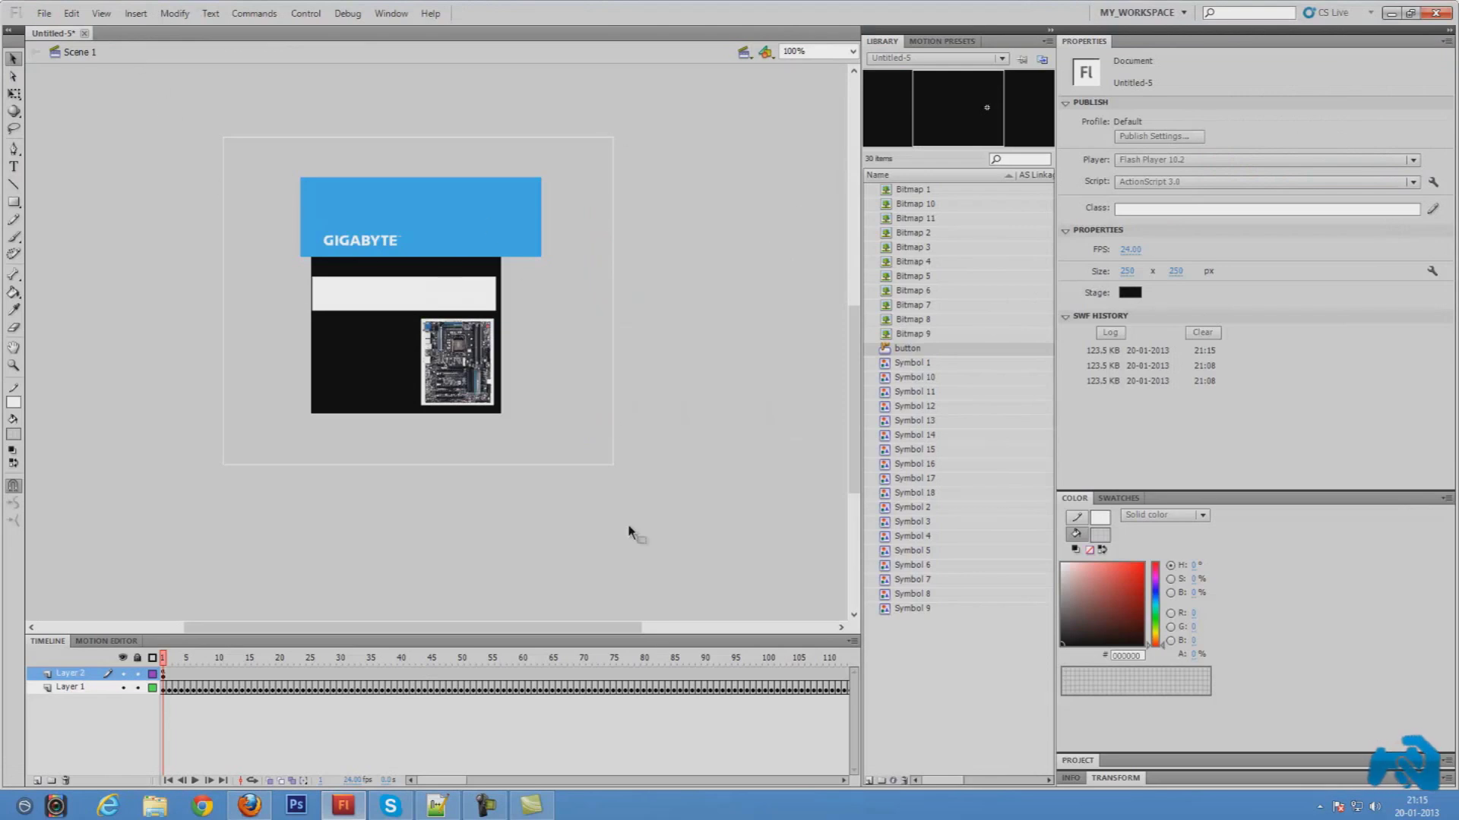
Step: Export the movie to the Desktop as 'Ad', keeping SWF Movie (*.swf) as the file type
left_click(44, 13)
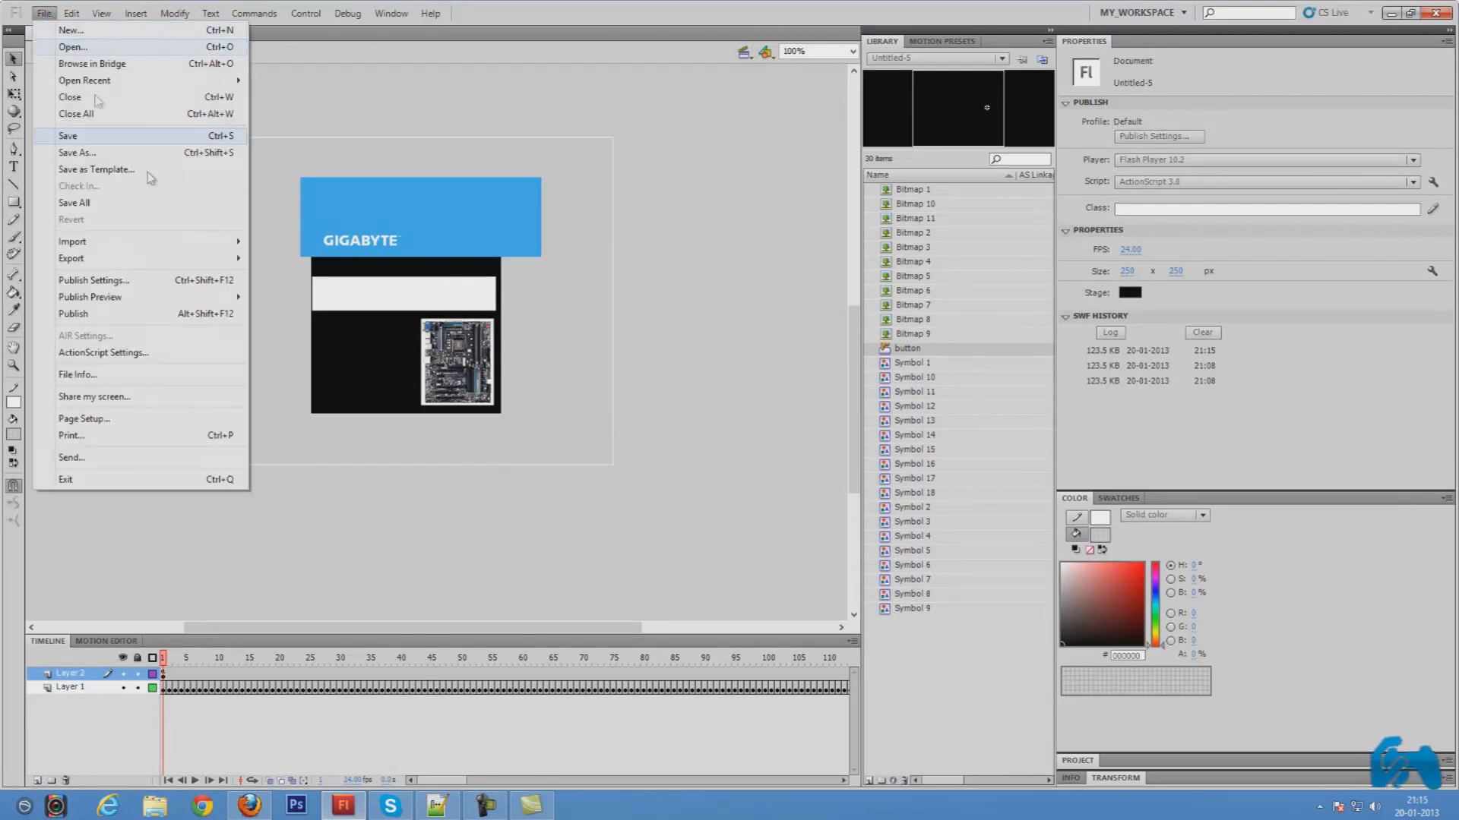
mouse_move(235, 258)
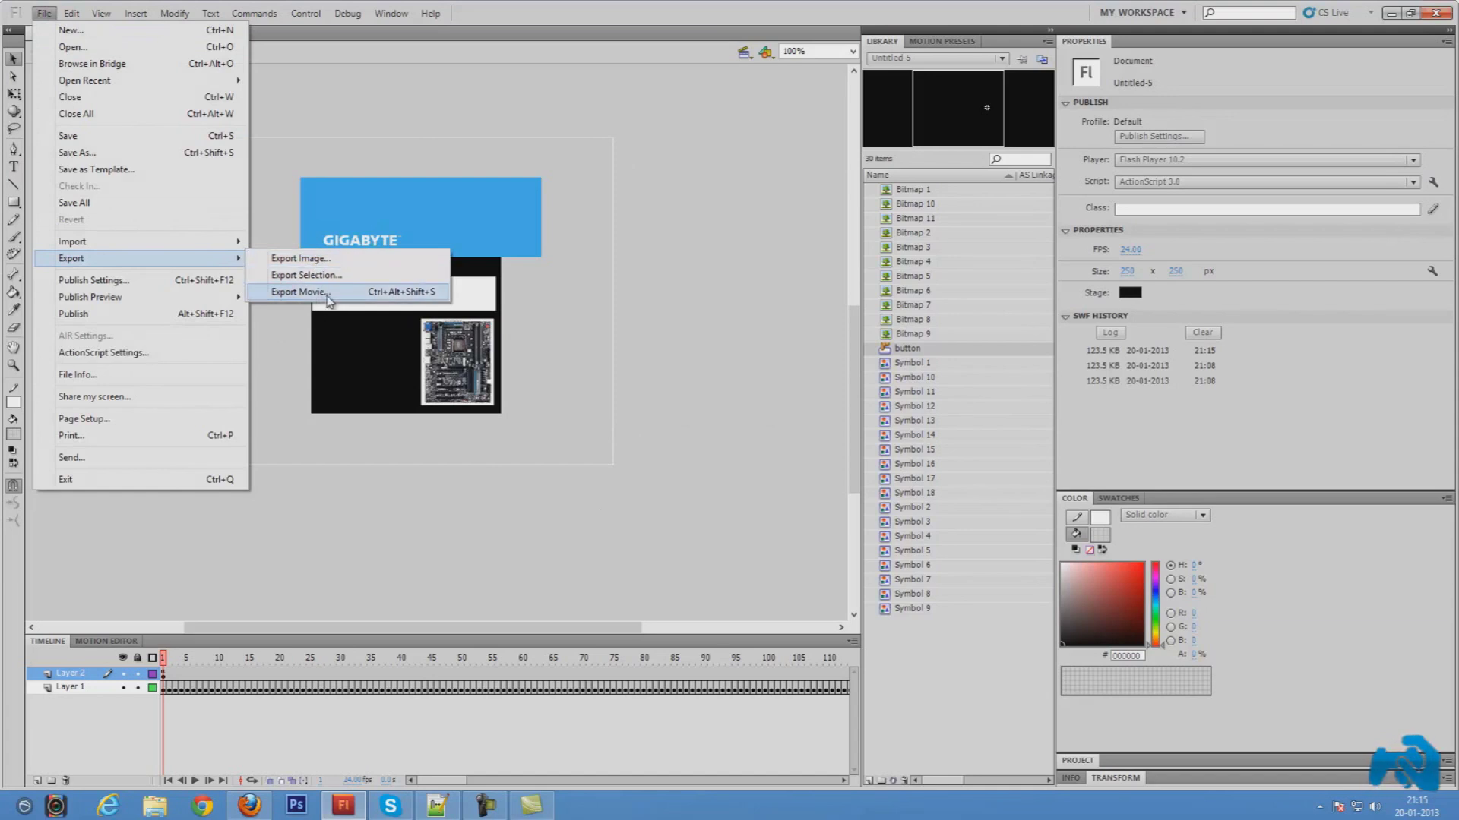
left_click(327, 297)
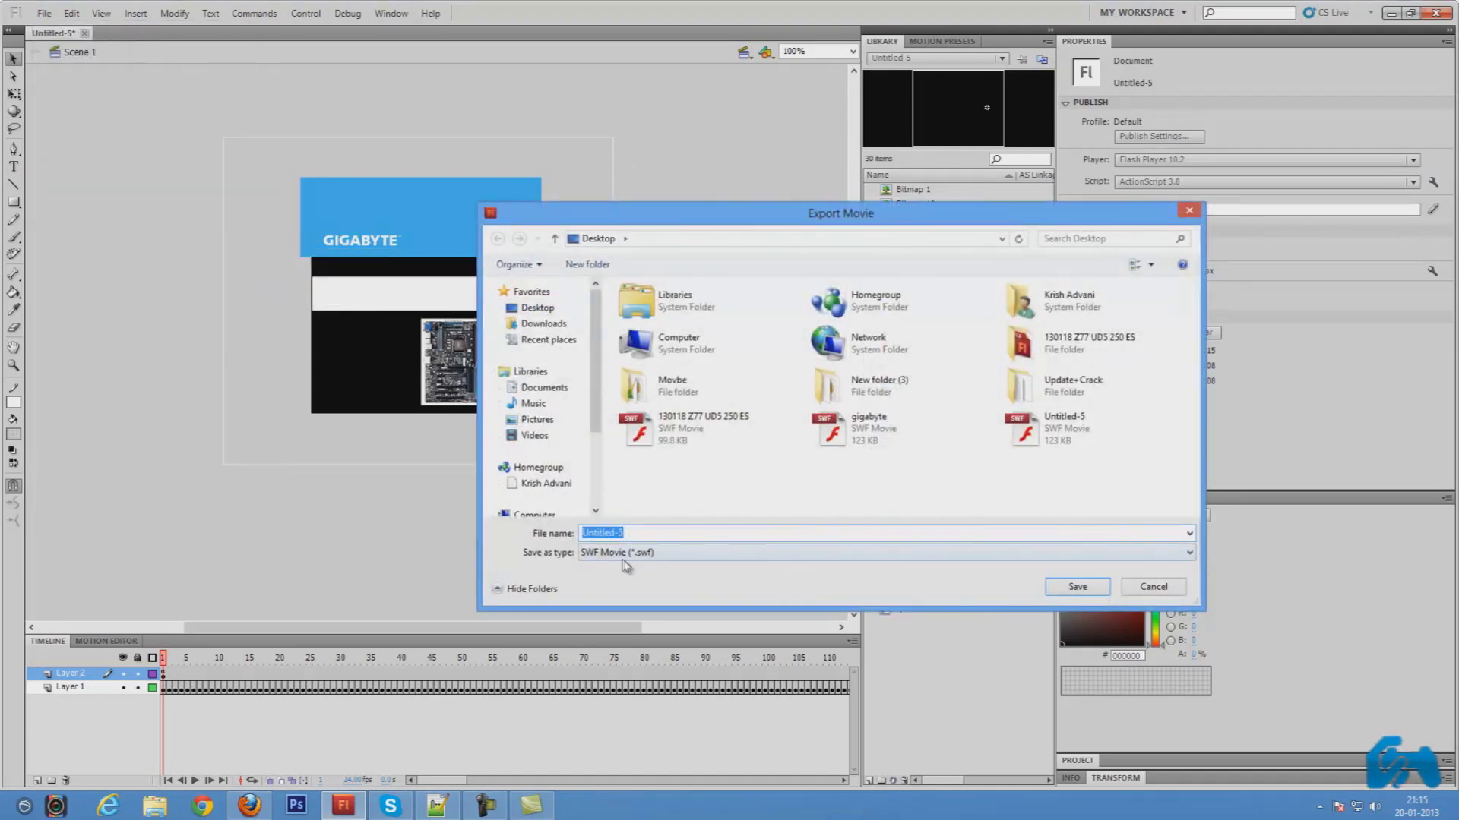
left_click(622, 560)
left_click(622, 564)
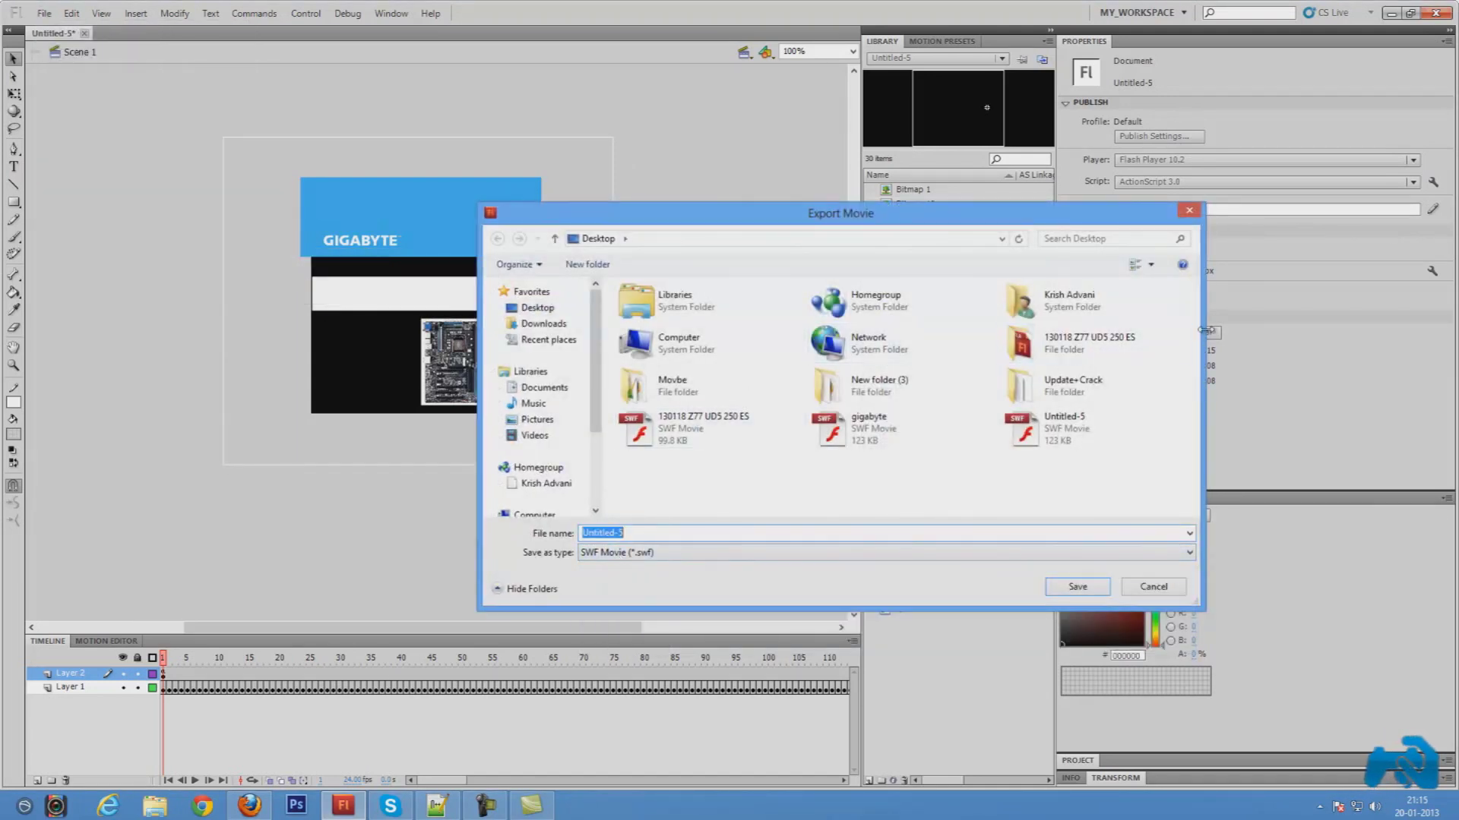
type("Ad")
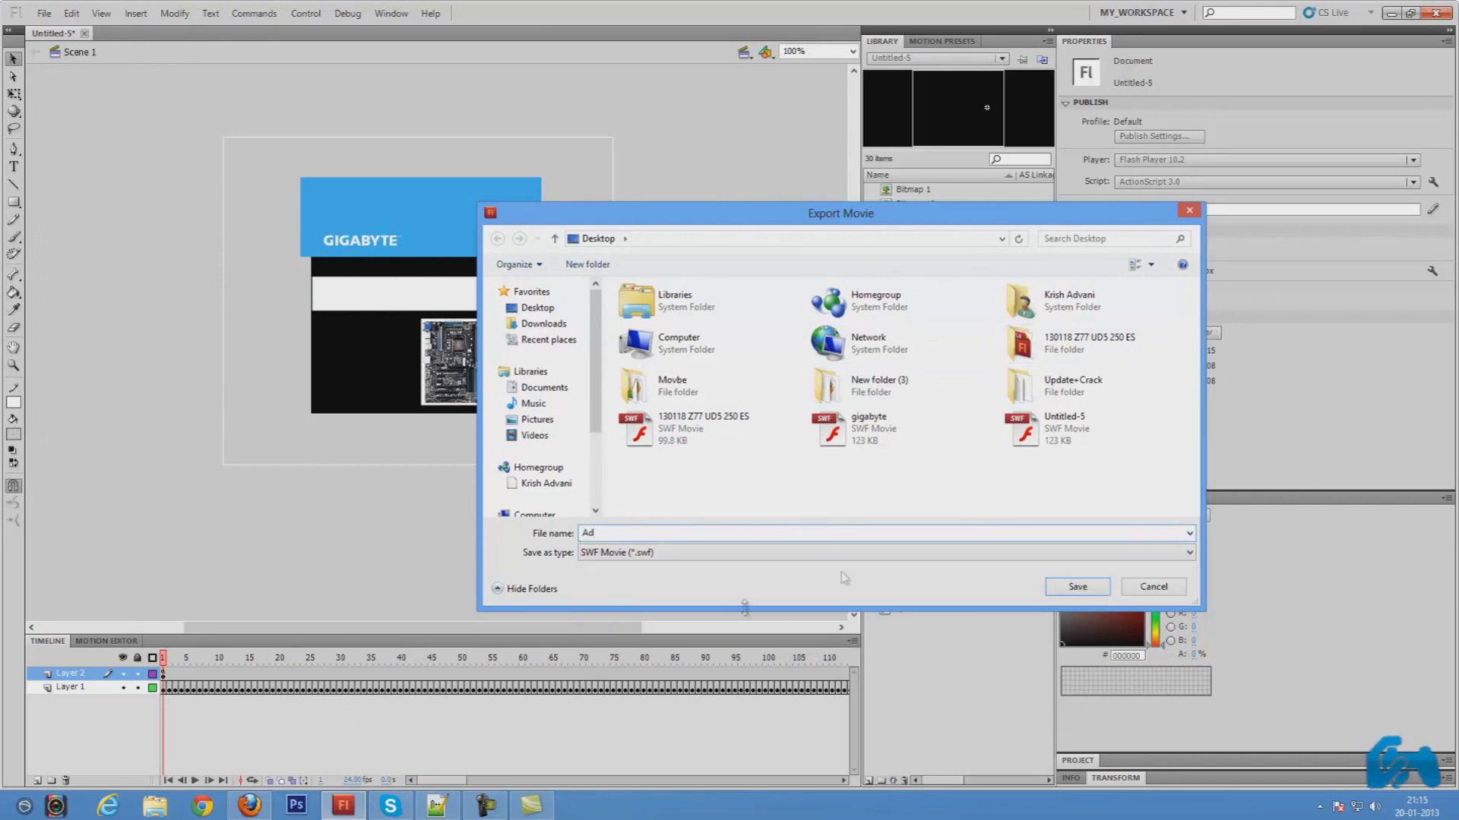
left_click(640, 555)
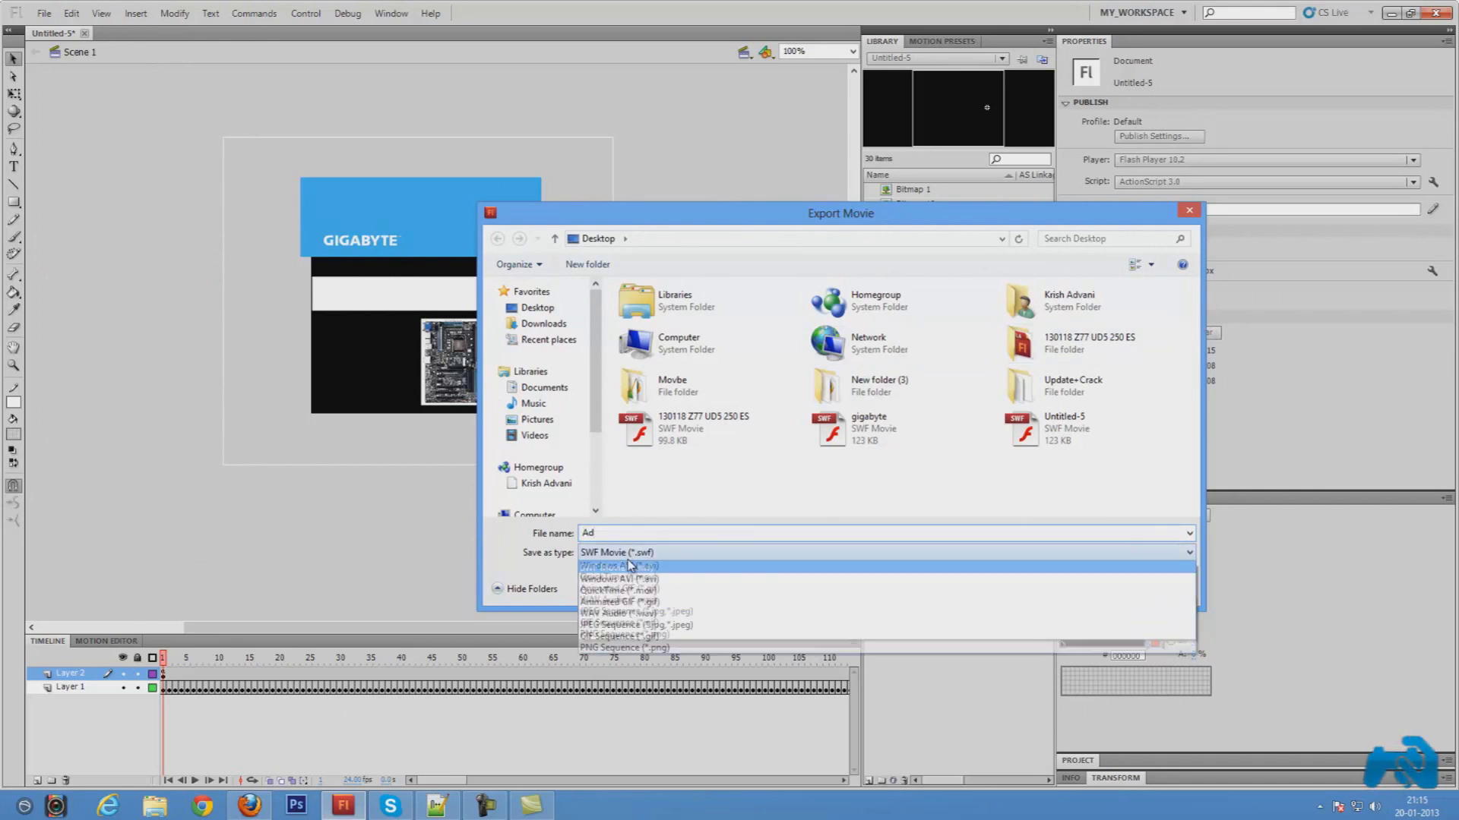
left_click(683, 564)
left_click(1103, 592)
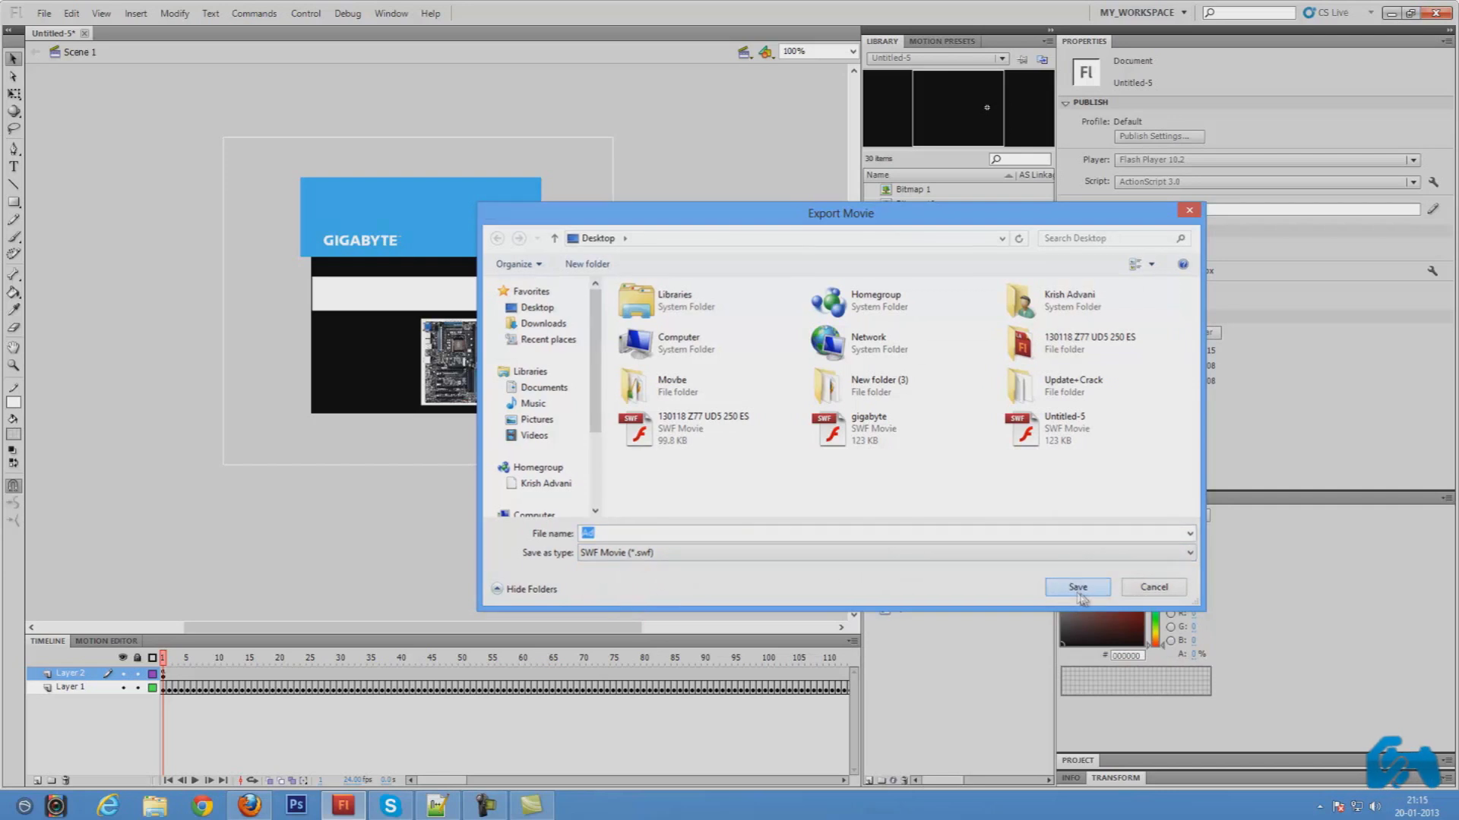